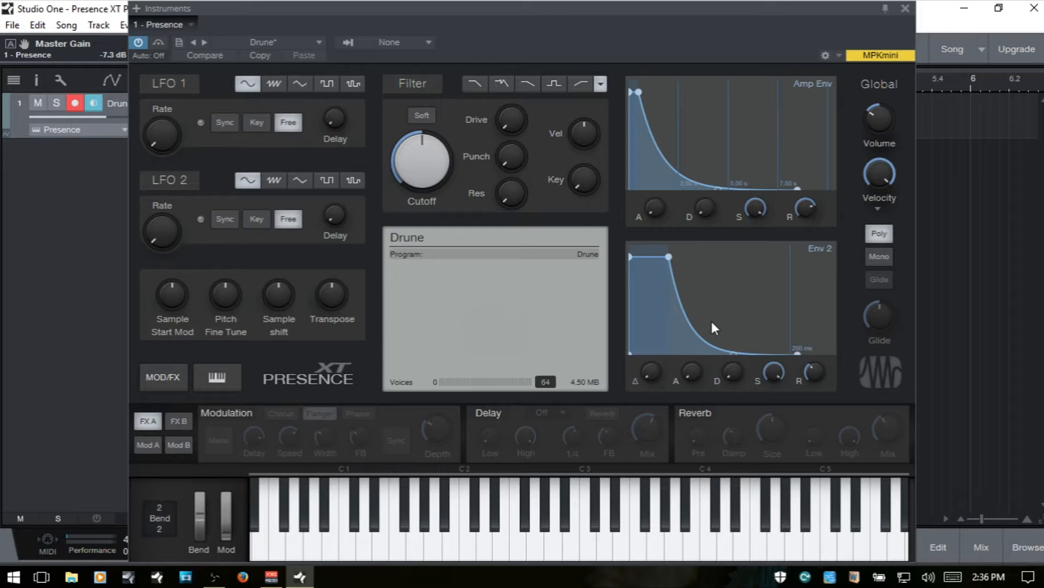
Assign Env 2 as the main source and Filter - Cutoff as the target of Mod A slot 1
left_click(148, 445)
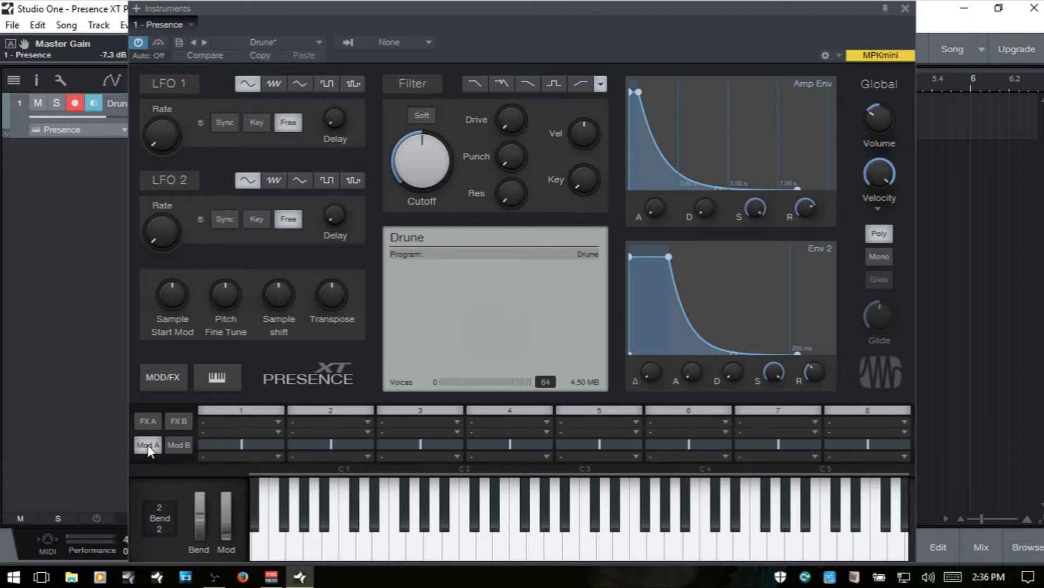
left_click(262, 426)
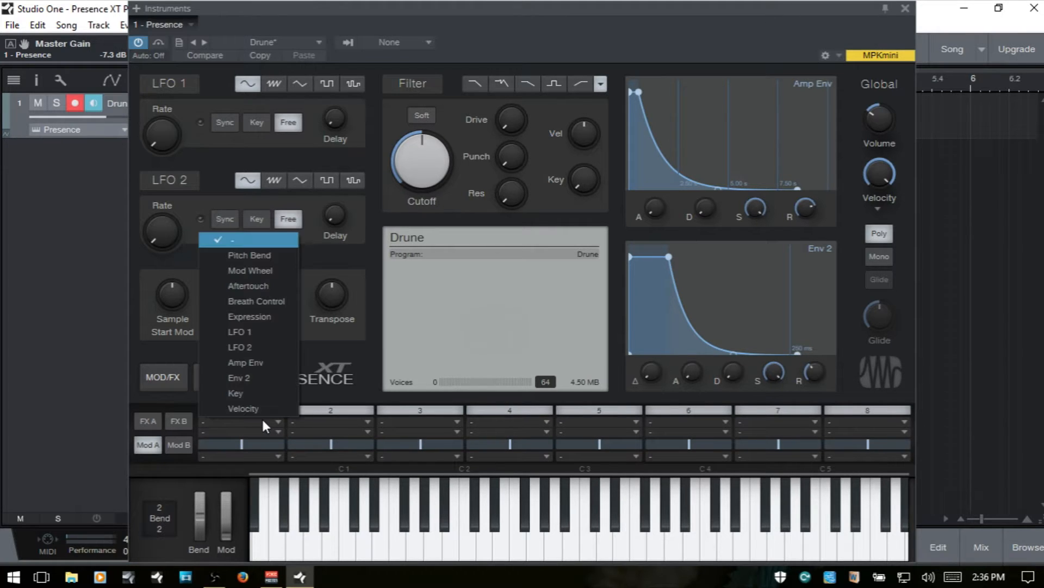
left_click(245, 375)
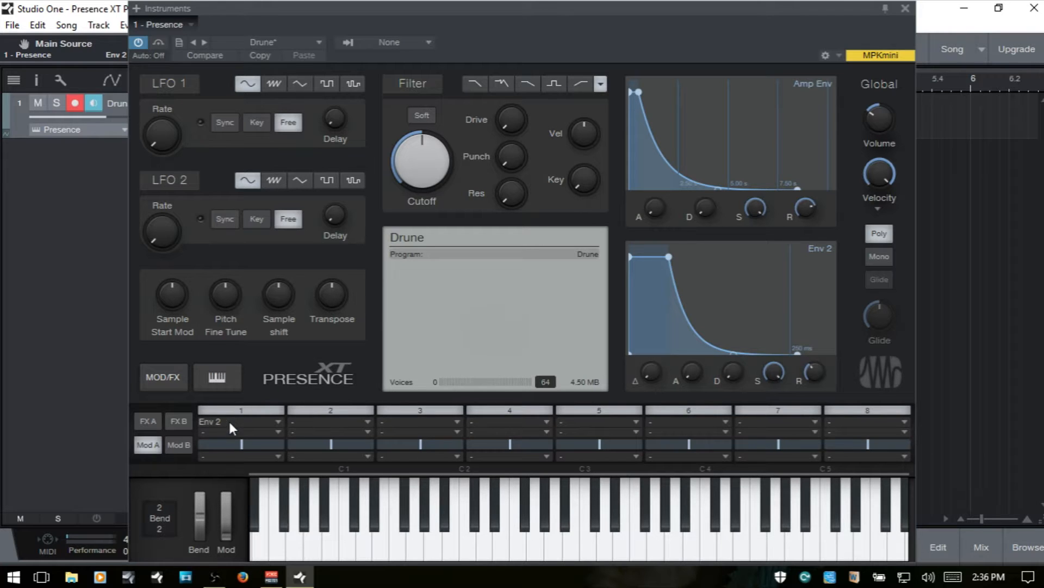
left_click(253, 457)
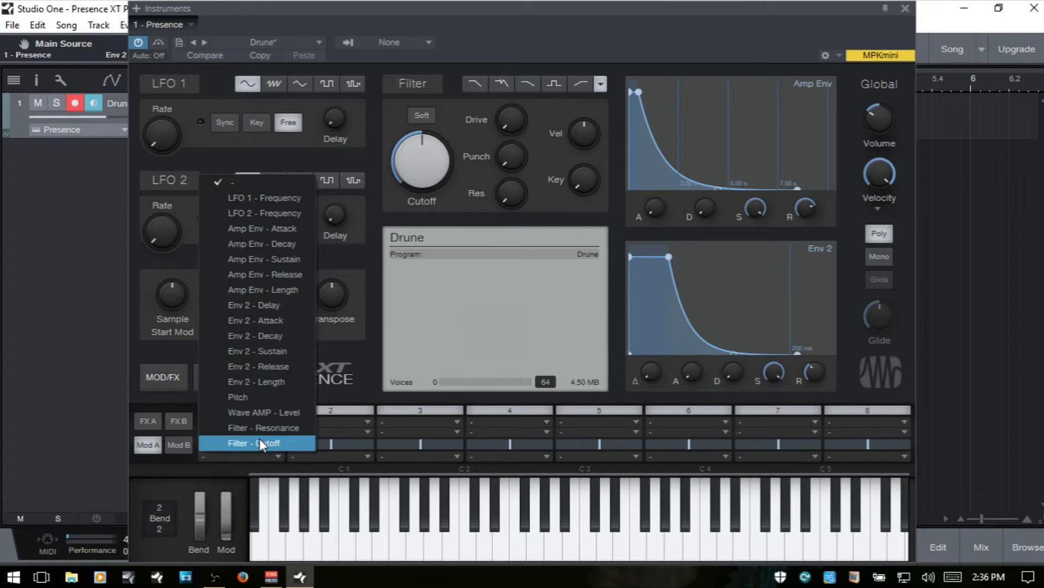
left_click(259, 438)
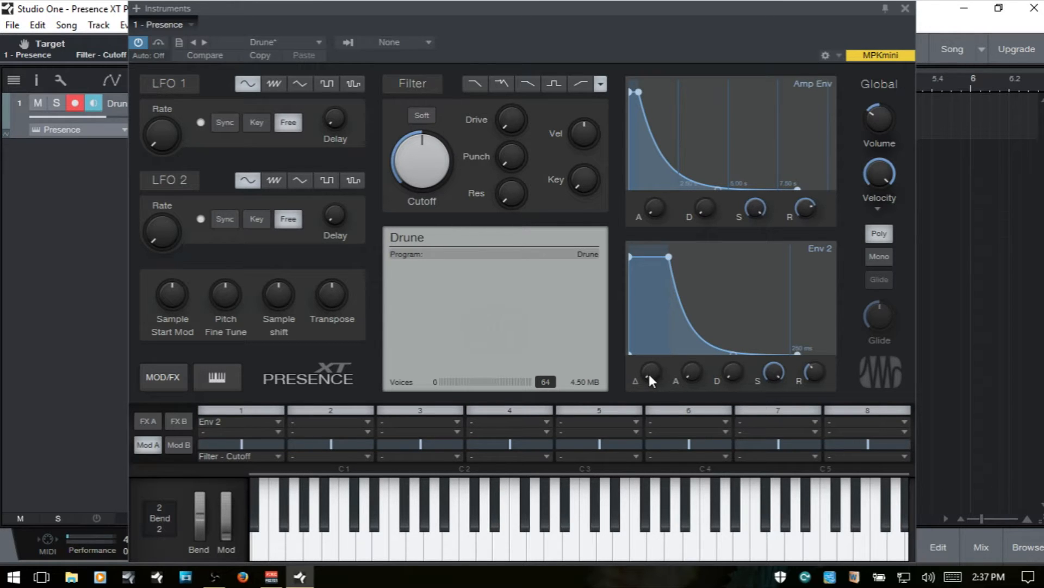
Set the slot 1 modulation amount to about -29.2% and the filter cutoff to about 4.50 kHz
mouse_move(648, 375)
left_click_drag(217, 442, 214, 442)
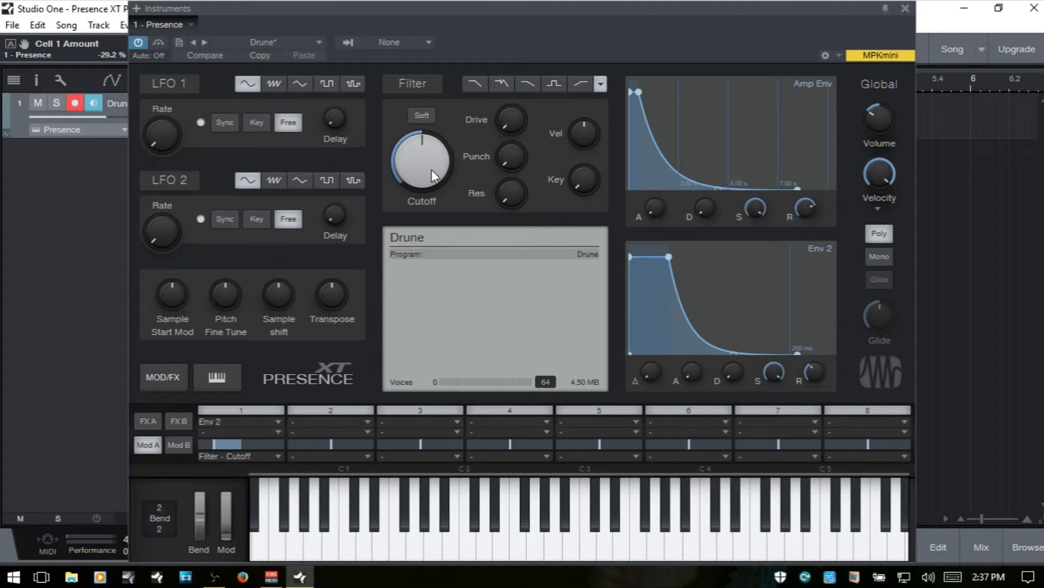
left_click_drag(432, 168, 577, 331)
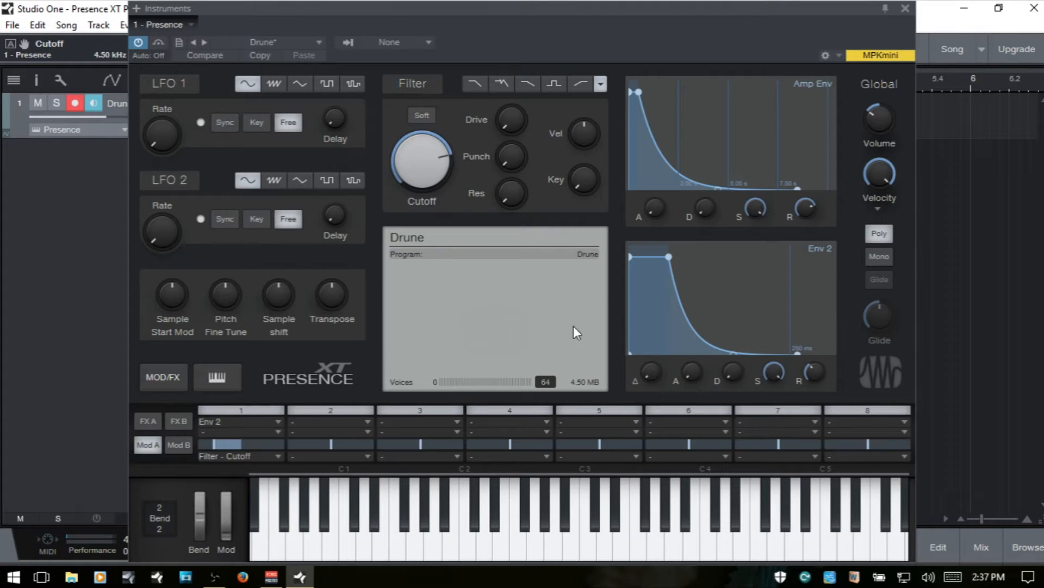
Lengthen the Env 2 delay to about 1.46 s and raise the filter cutoff to about 7.60 kHz
left_click_drag(649, 372, 654, 247)
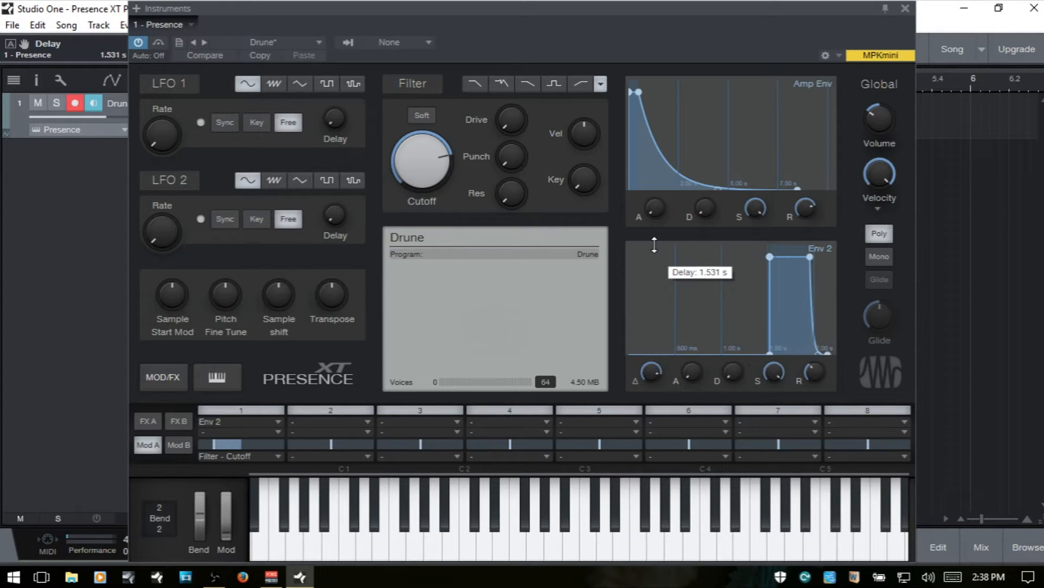
mouse_move(649, 371)
left_mouse_down()
mouse_move(651, 321)
mouse_move(652, 373)
left_mouse_up()
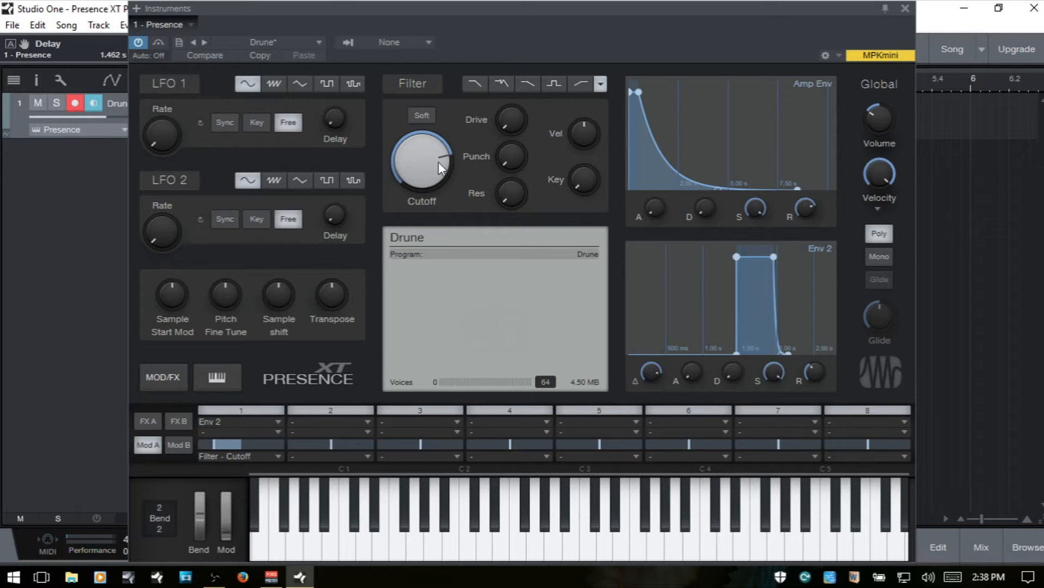
left_click_drag(416, 161, 417, 164)
mouse_move(416, 170)
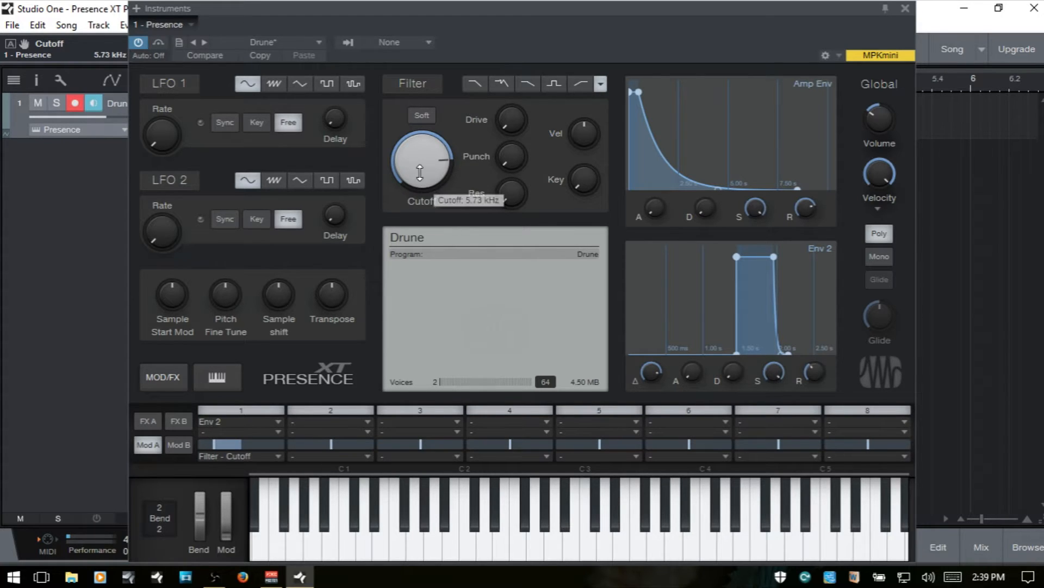
left_click_drag(418, 172, 436, 86)
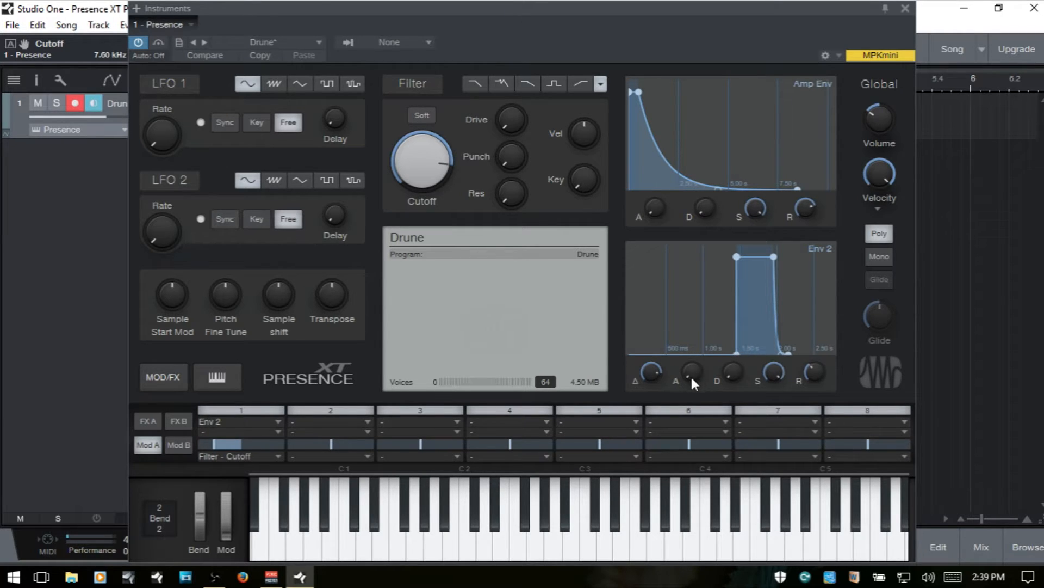
Set Env 2 to about 966 ms delay, 0 ms decay and 0 dB sustain, first trying a sustain of about -6.1 dB
left_click_drag(654, 373, 651, 392)
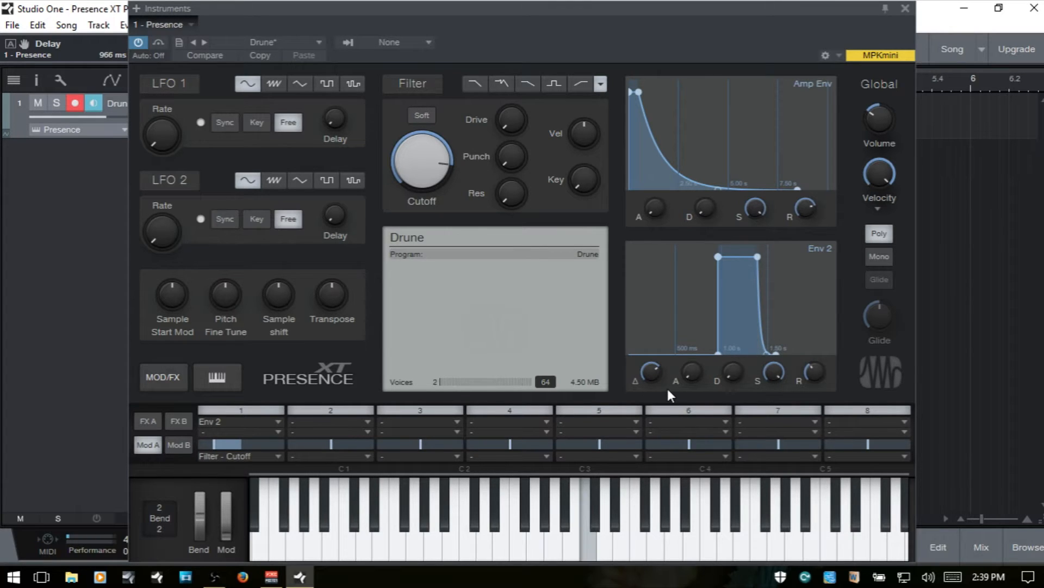
left_click(733, 371)
left_click_drag(768, 381, 767, 422)
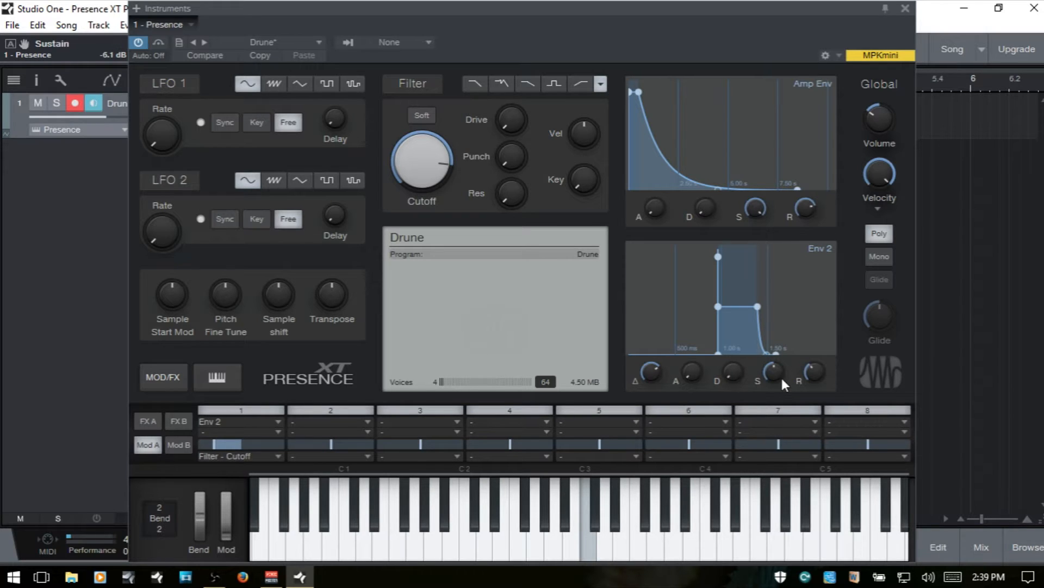
left_click_drag(772, 369, 770, 270)
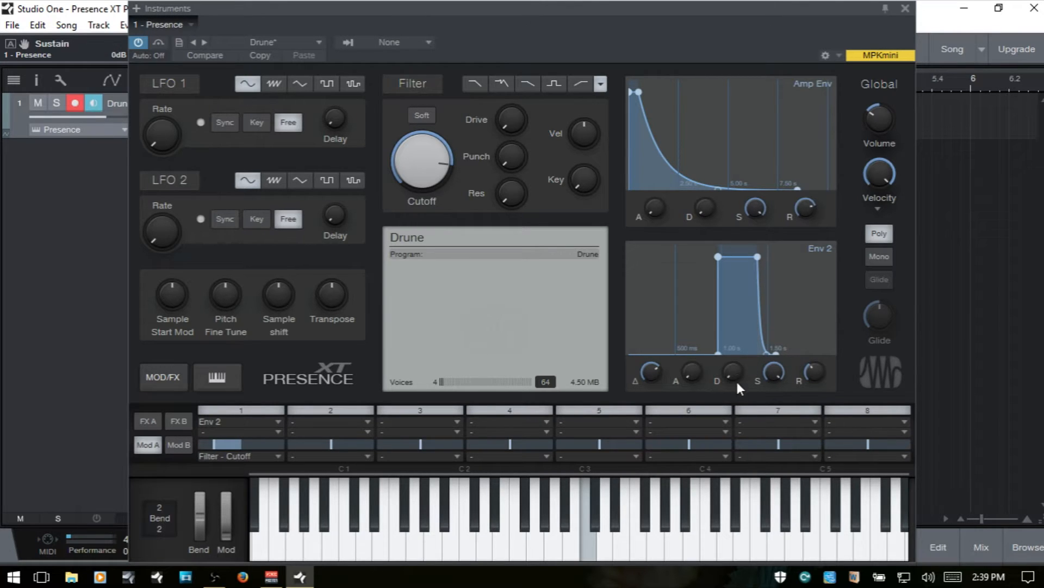
left_click_drag(737, 383, 707, 408)
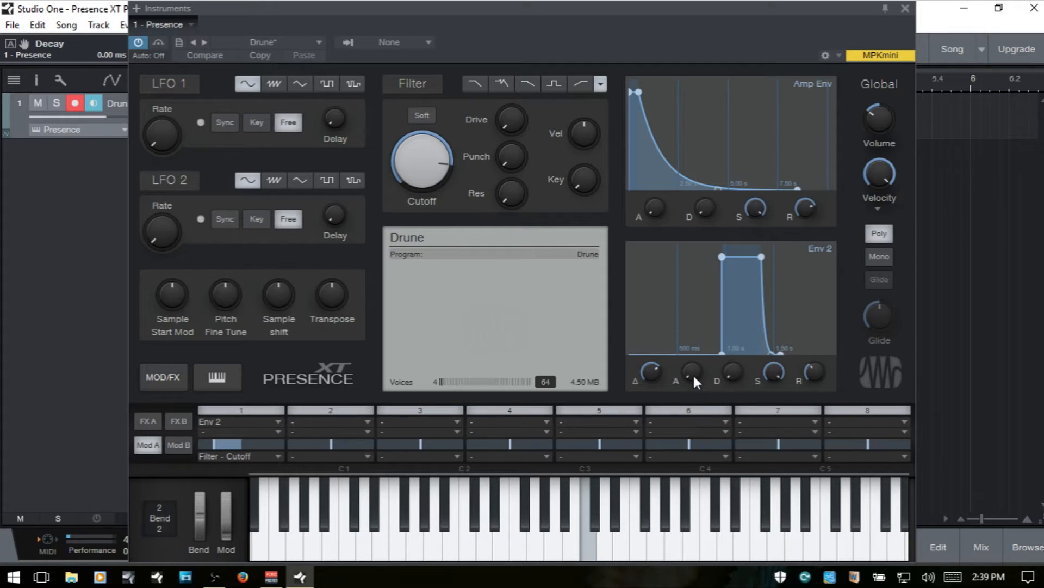
Reshape Env 2 with a longer attack, a delay of about 72 ms and an attack curve of about -0.55
left_click_drag(694, 374, 692, 291)
left_click_drag(654, 371, 651, 439)
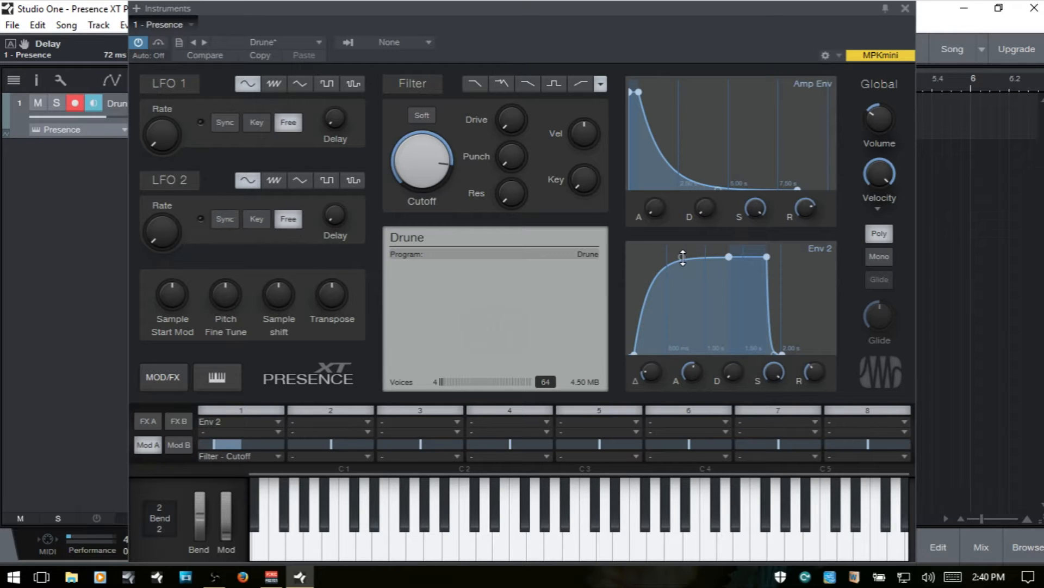
left_click_drag(682, 257, 704, 333)
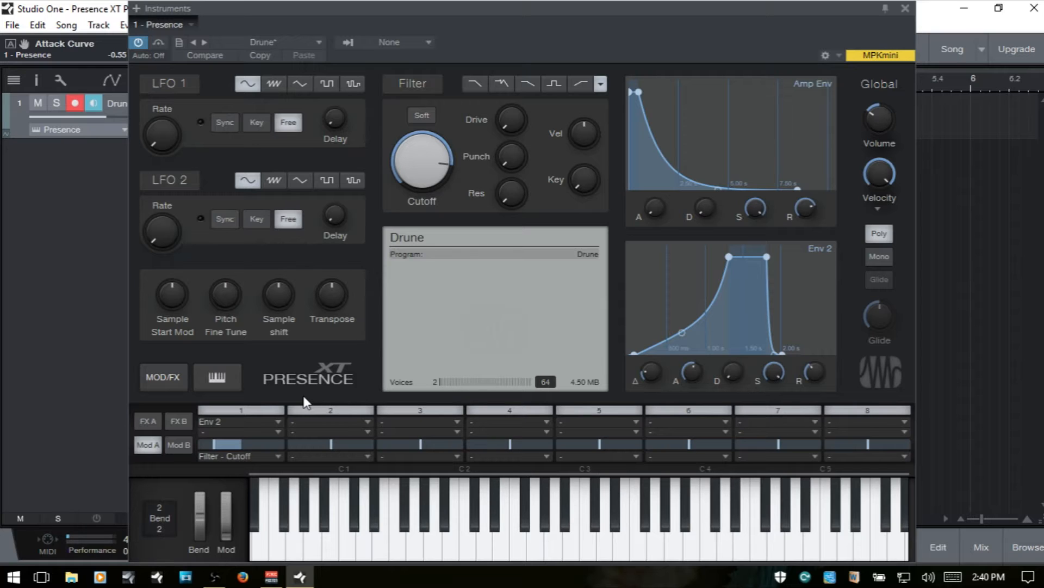
Lower the filter cutoff to about 108.6 Hz, set the slot 1 modulation amount to about 34.4%, and nudge the cutoff up slightly
left_click_drag(420, 156, 426, 256)
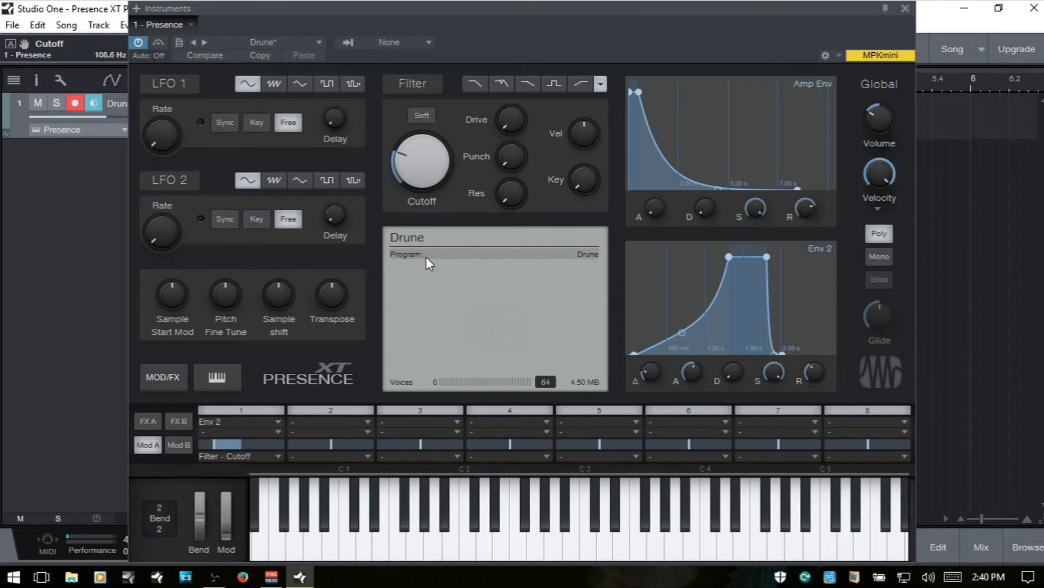
left_click(269, 443)
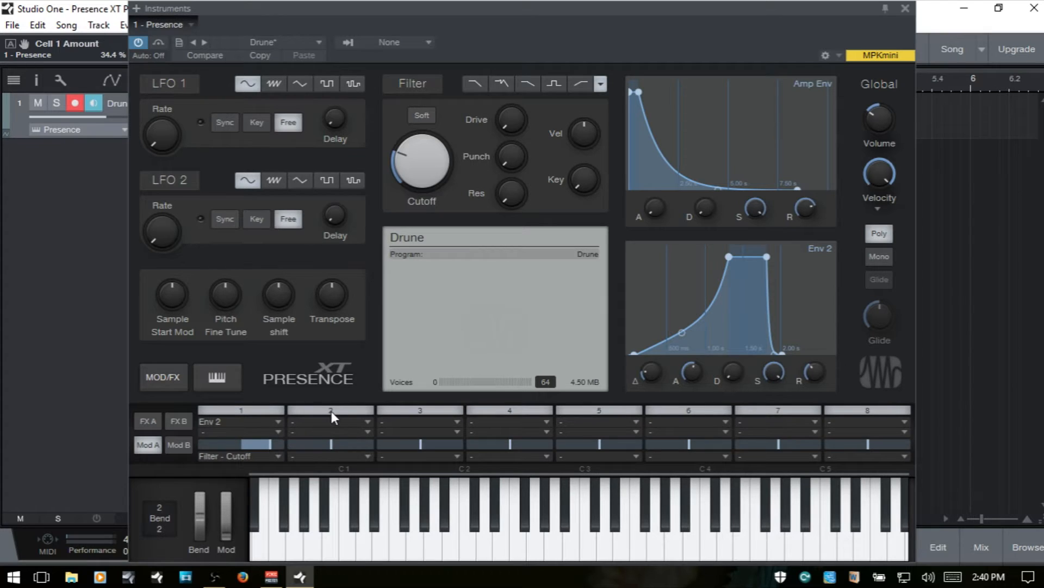
left_click_drag(432, 173, 423, 161)
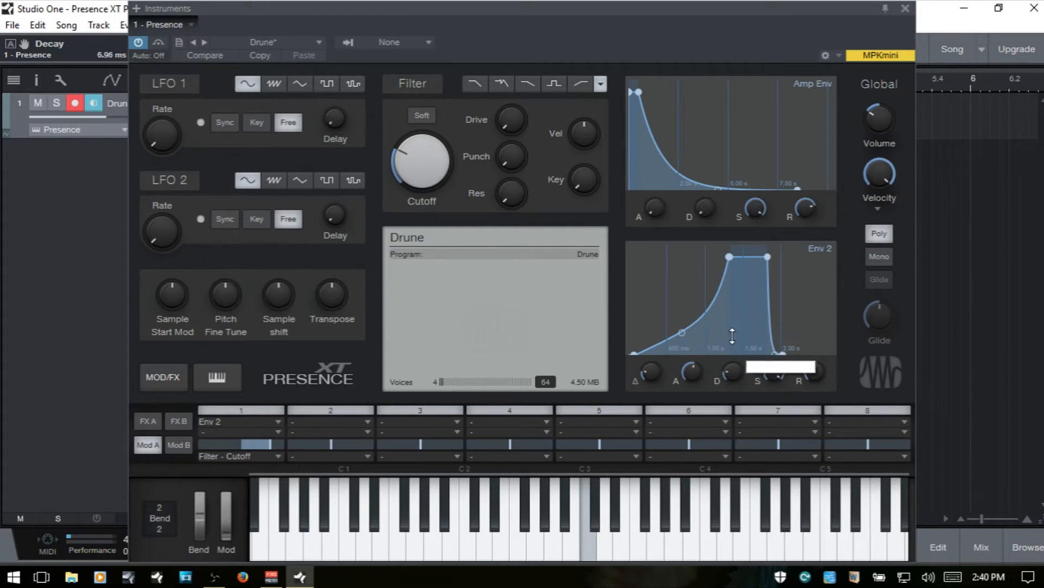
Set Env 2's attack to about 268 ms, its attack curve to 1.00 and its delay to about 432 ms
left_click_drag(732, 335, 695, 383)
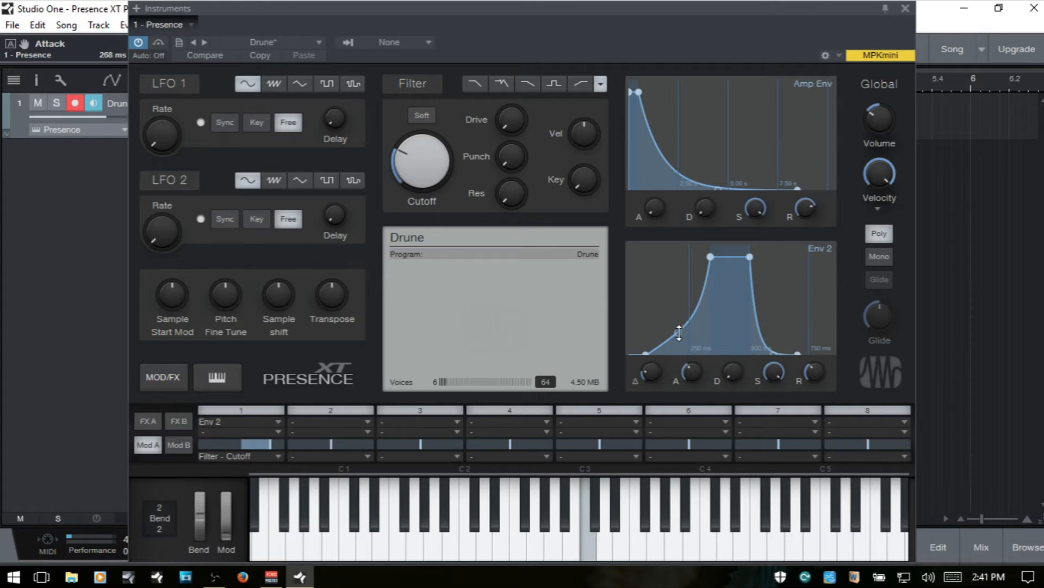
left_click_drag(679, 333, 682, 323)
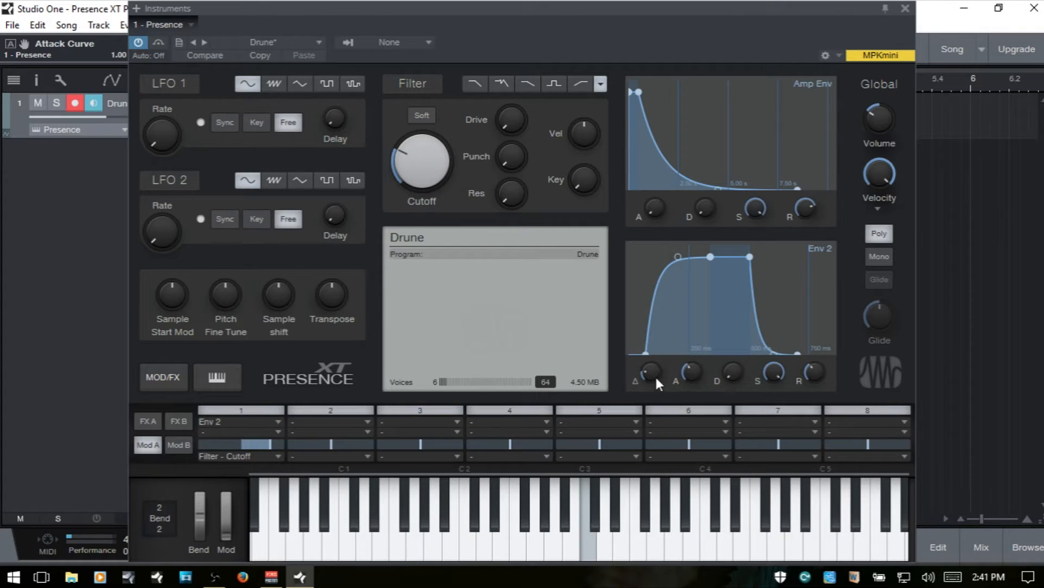
left_click_drag(655, 375, 653, 328)
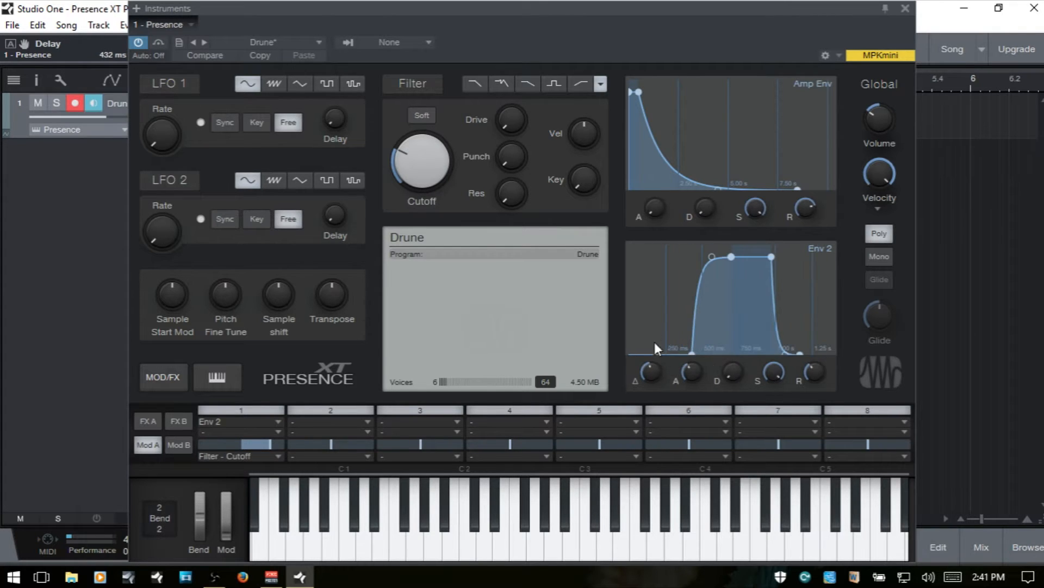
Raise the filter cutoff to about 611 Hz and the slot 1 modulation amount to 100%
mouse_move(418, 172)
left_mouse_down()
mouse_move(425, 159)
mouse_move(429, 175)
left_mouse_up()
left_click_drag(423, 165, 423, 155)
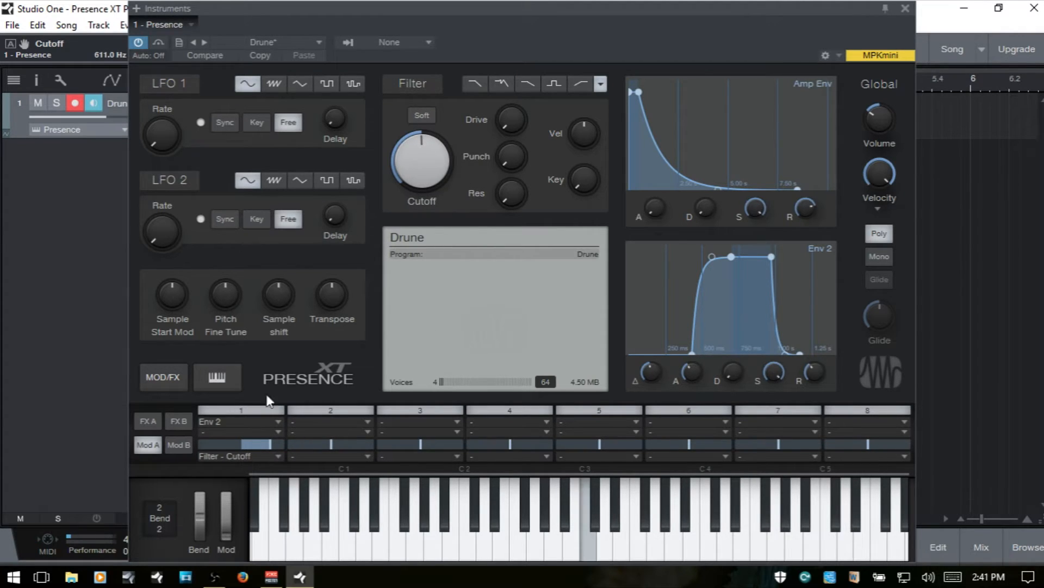
left_click_drag(273, 442, 283, 445)
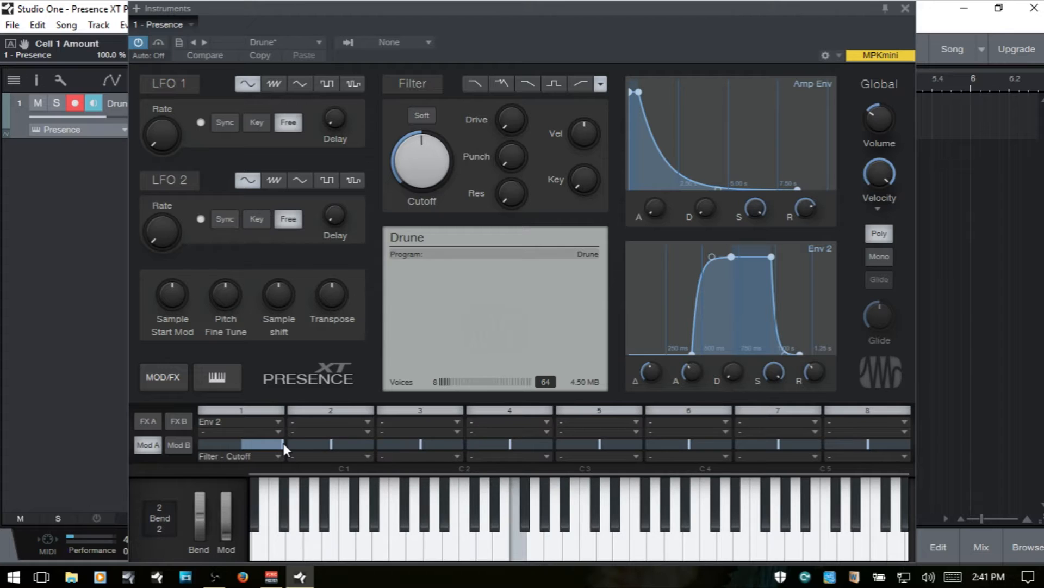
mouse_move(652, 375)
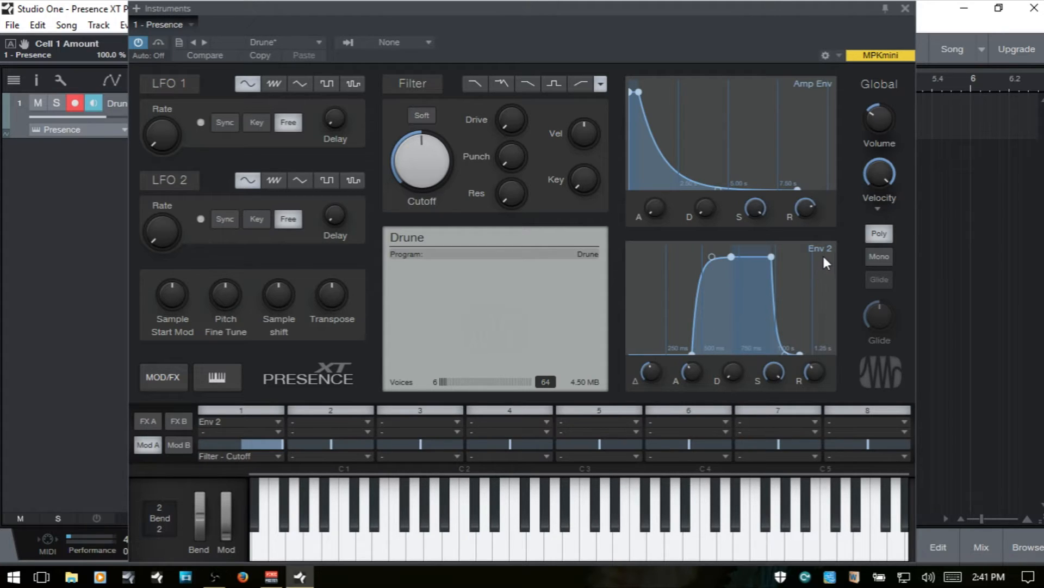
left_click(249, 456)
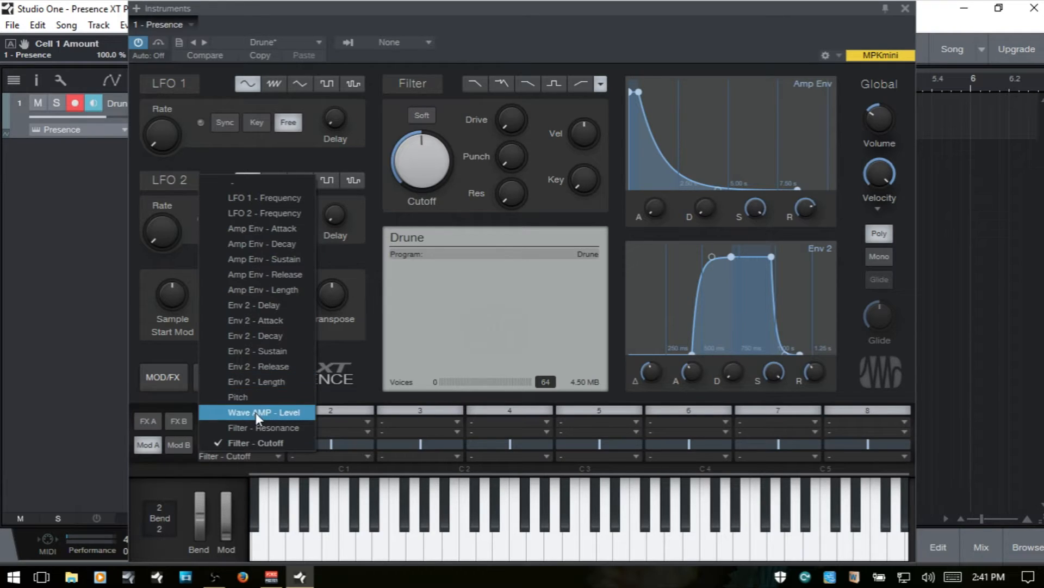
left_click(156, 470)
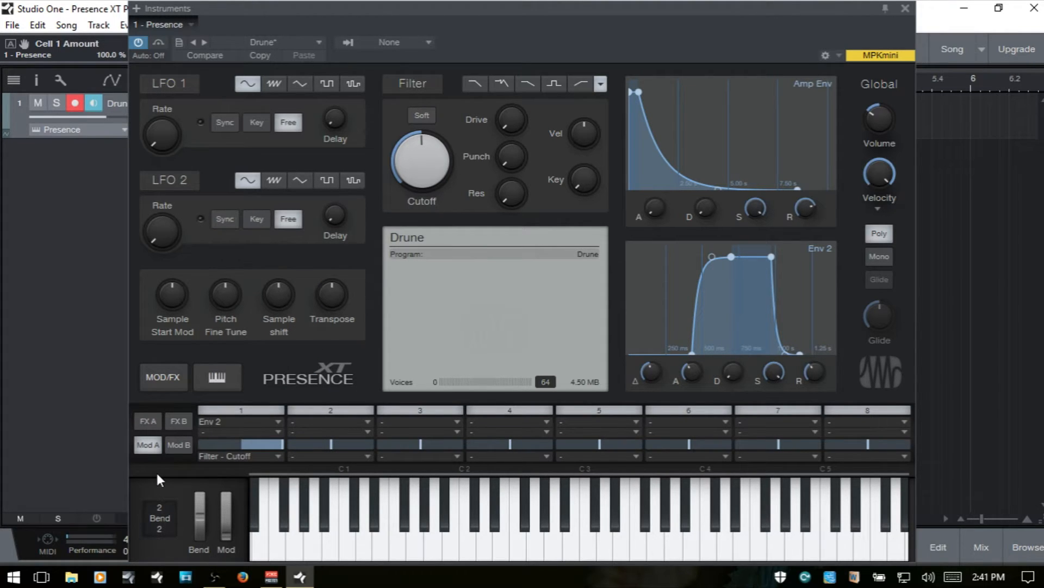
Set slot 1 to Mod Wheel as main source, LFO 1 as secondary source and Pitch as target, and raise the LFO 1 rate
left_click(259, 416)
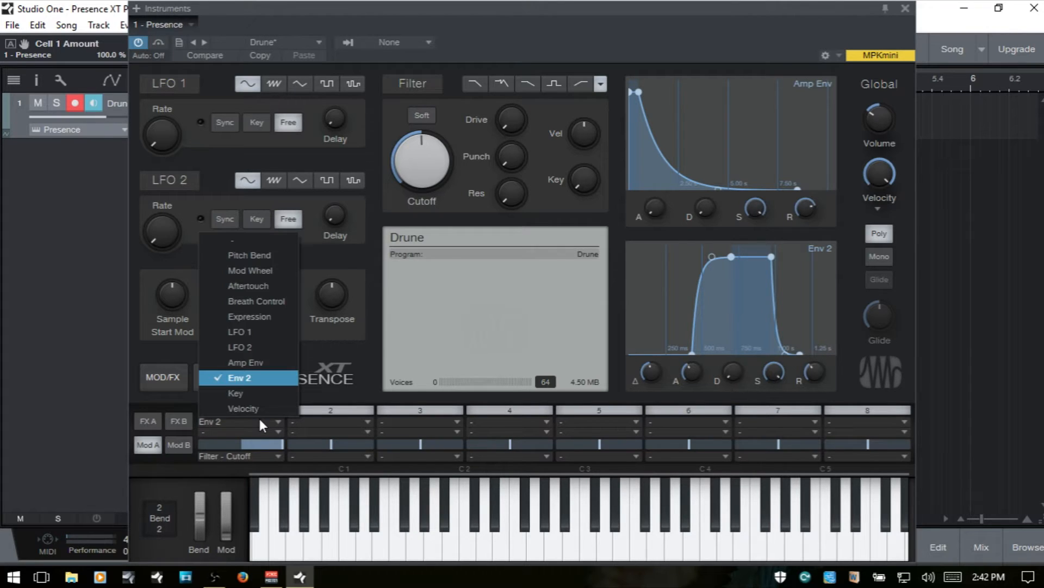
left_click(267, 270)
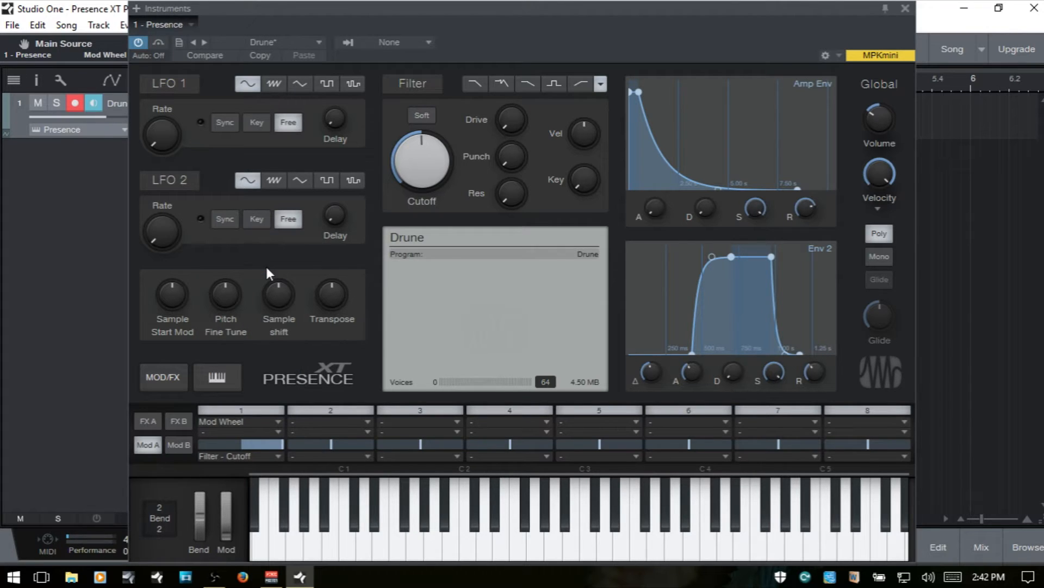
left_click(234, 431)
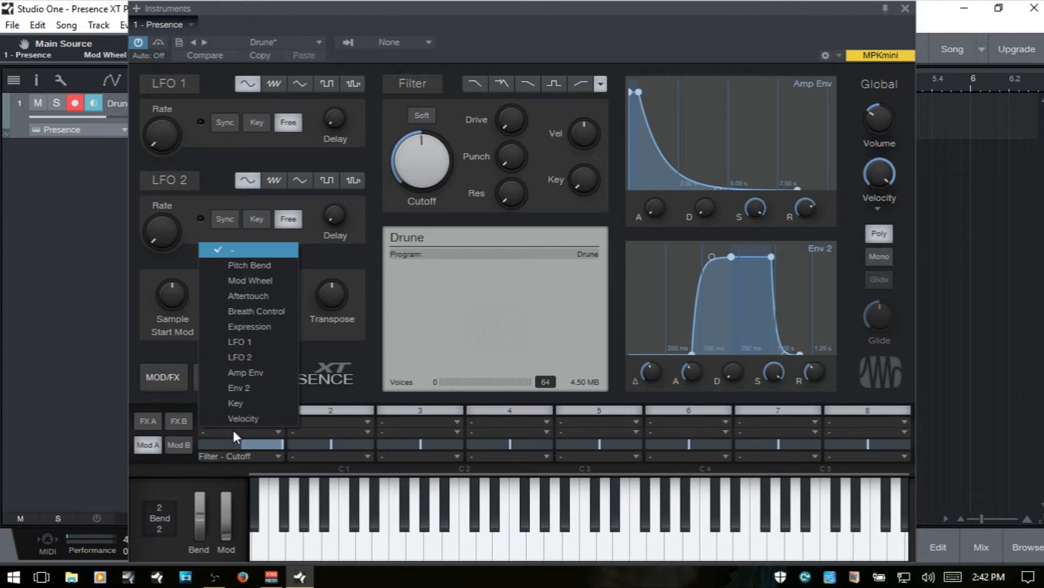
left_click(268, 344)
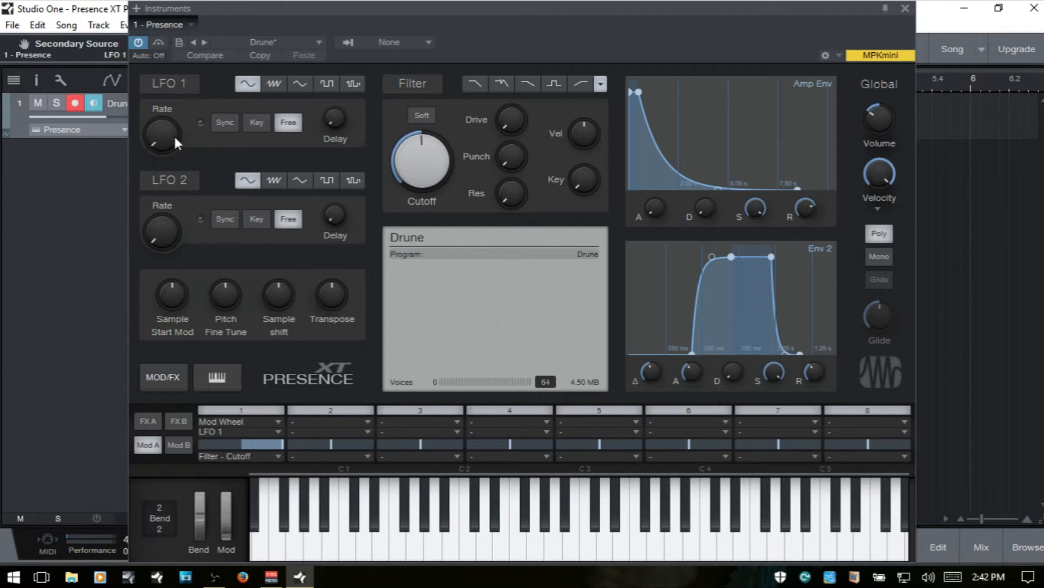
left_click(273, 455)
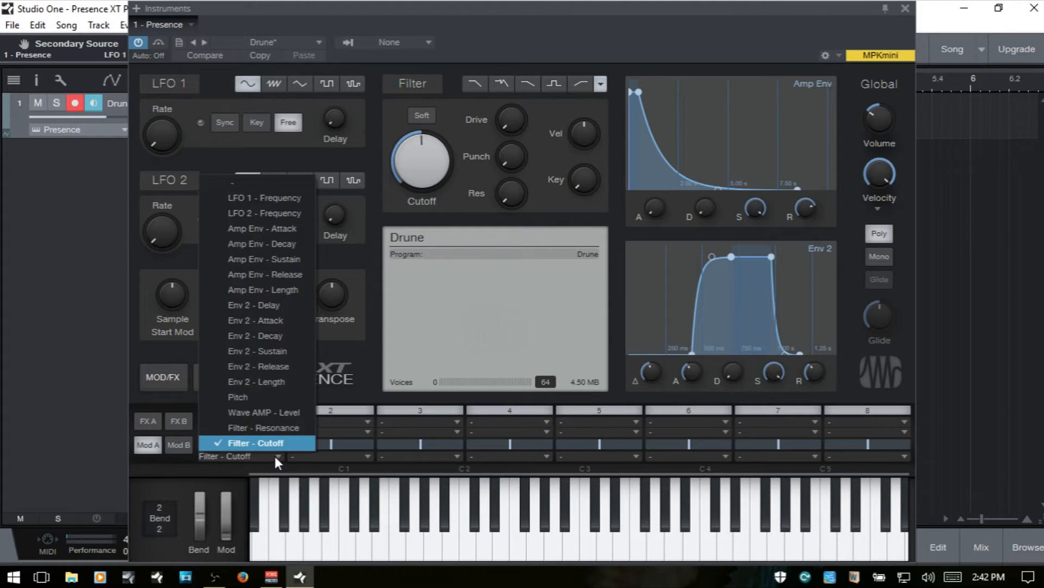
left_click(254, 394)
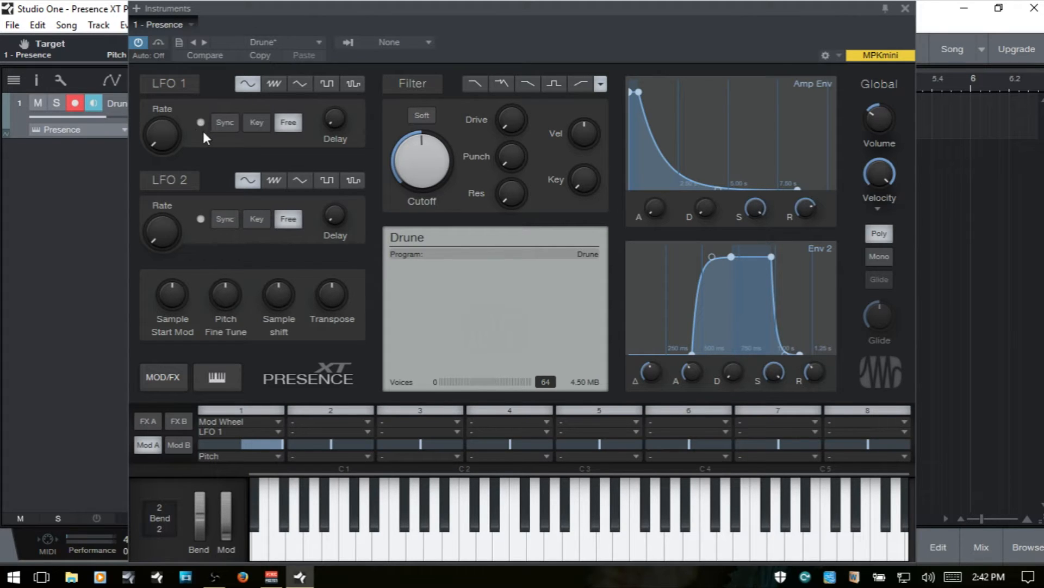
mouse_move(165, 144)
left_mouse_down()
mouse_move(167, 117)
mouse_move(170, 145)
mouse_move(165, 132)
left_mouse_up()
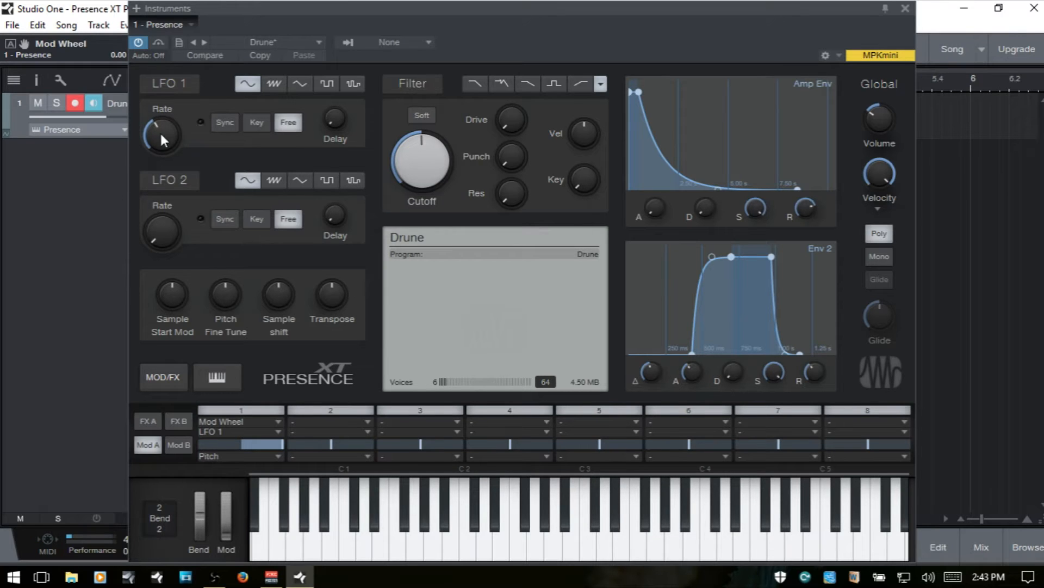
Adjust the LFO 1 rate and switch LFO 1 to the square waveform
mouse_move(165, 141)
scroll(165, 141, "up", 3)
left_click_drag(164, 144, 165, 193)
left_click(331, 84)
Clear the main source of modulation slot 1 and check the second modulation bank, slots 9 to 16
left_click(253, 417)
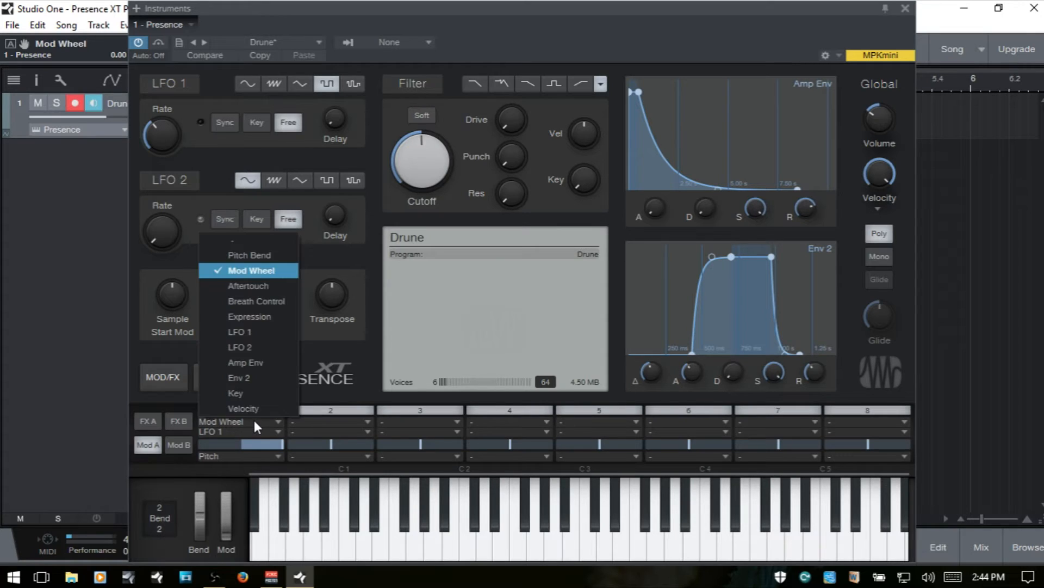
left_click(226, 241)
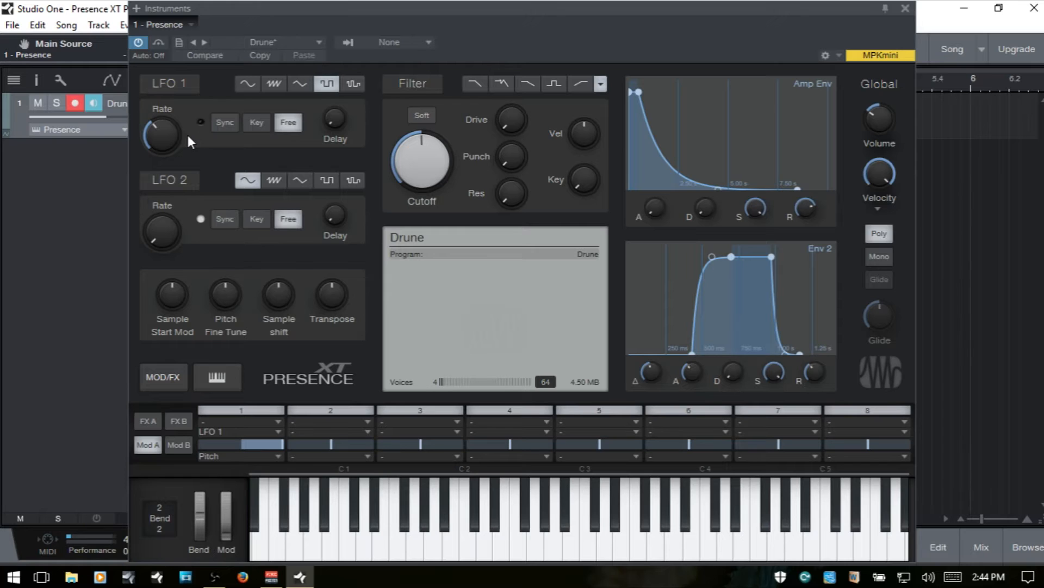
left_click(179, 445)
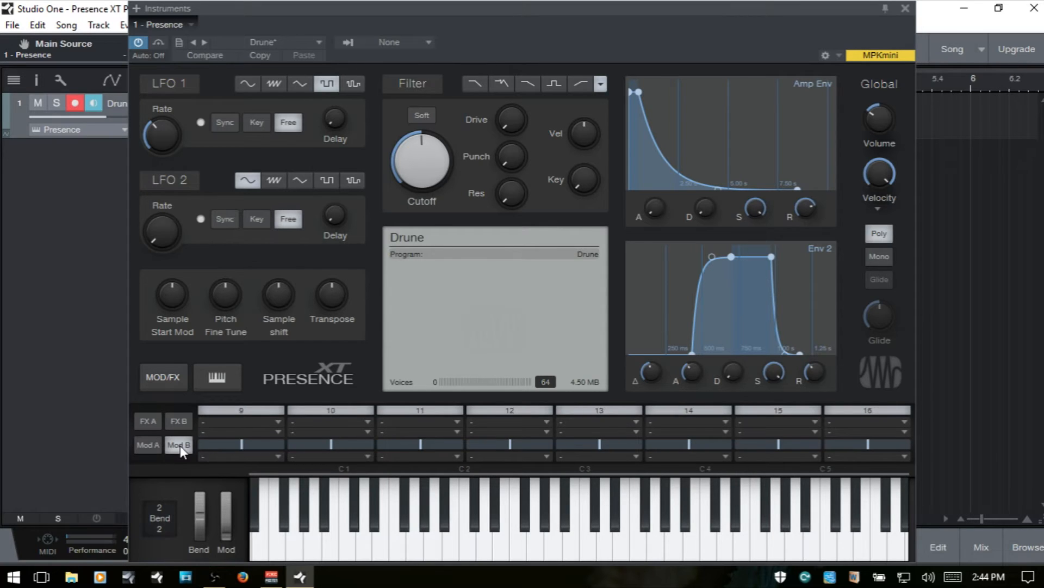
left_click(152, 446)
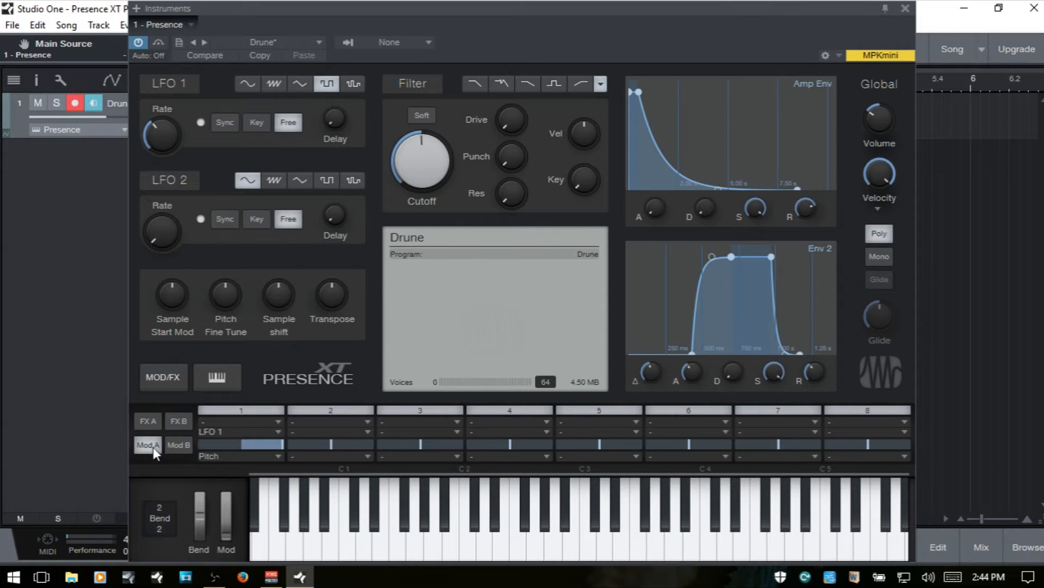
Switch modulation slots 1 and 3 off and back on
left_click(243, 410)
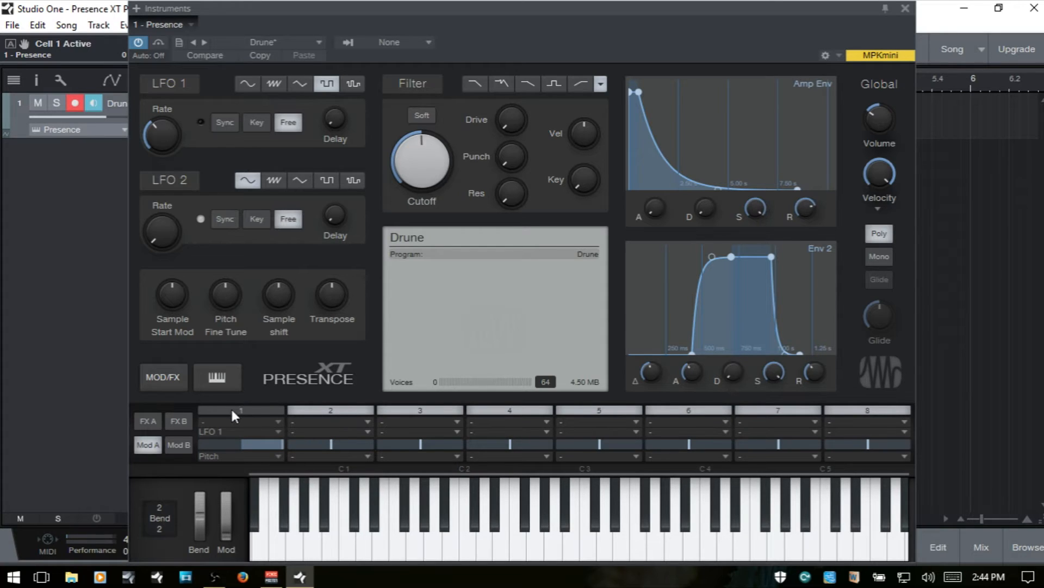
left_click(231, 410)
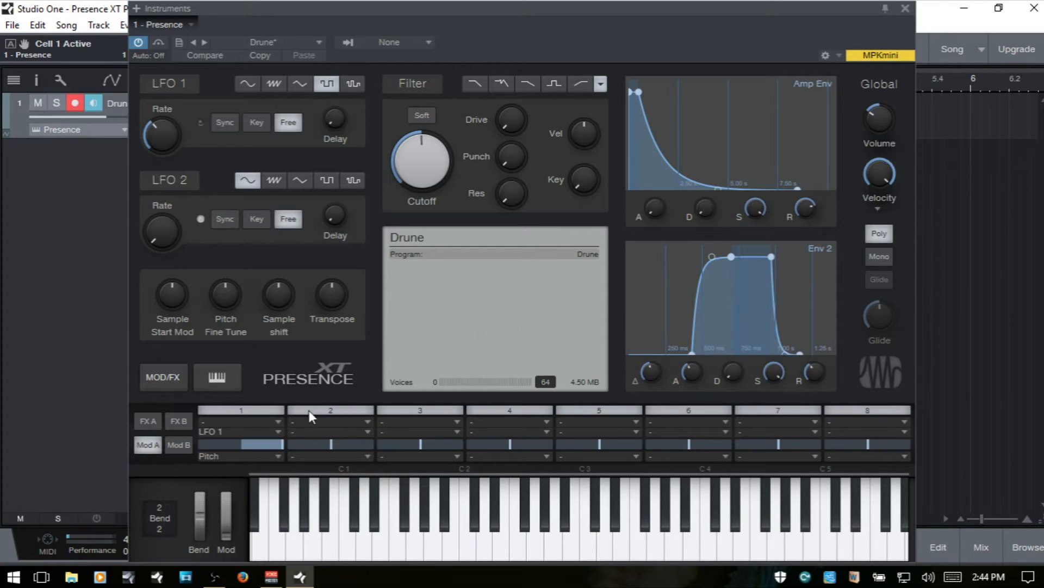
left_click(418, 408)
left_click(418, 408)
Reset modulation slot 1 by setting its amount to 0% and clearing its secondary source and target
left_click(241, 433)
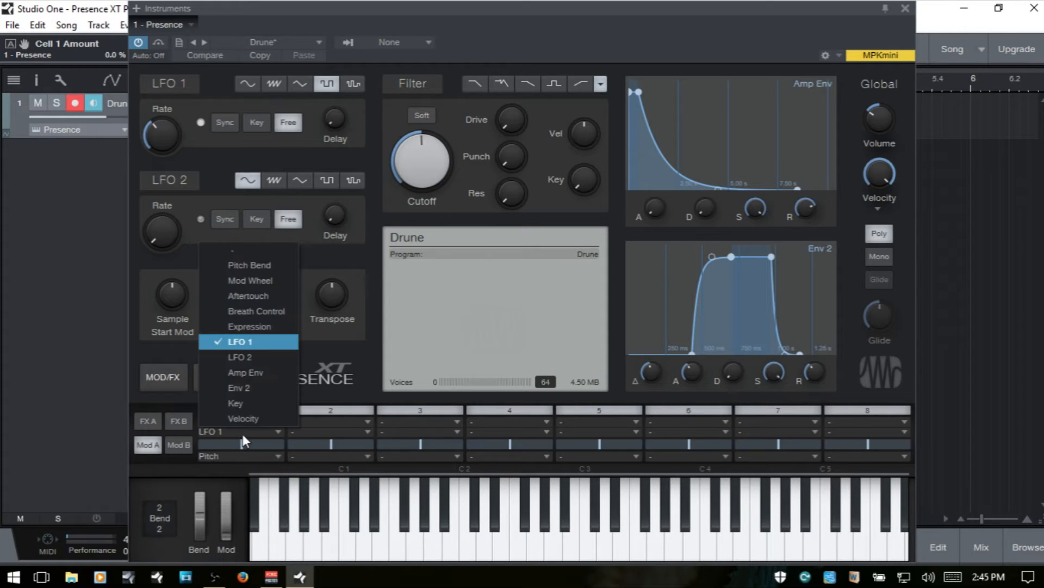
left_click(237, 250)
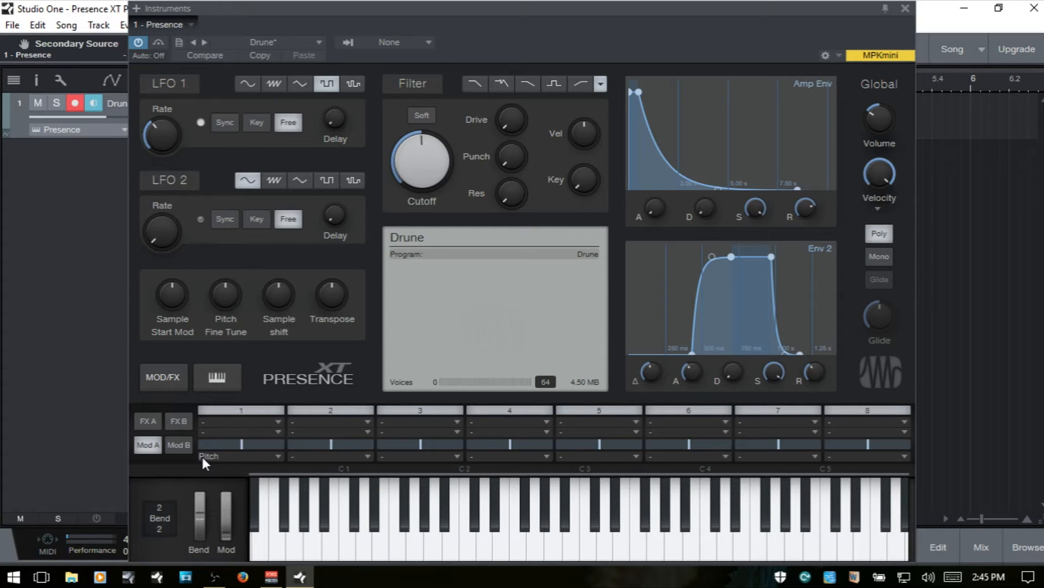
left_click(227, 456)
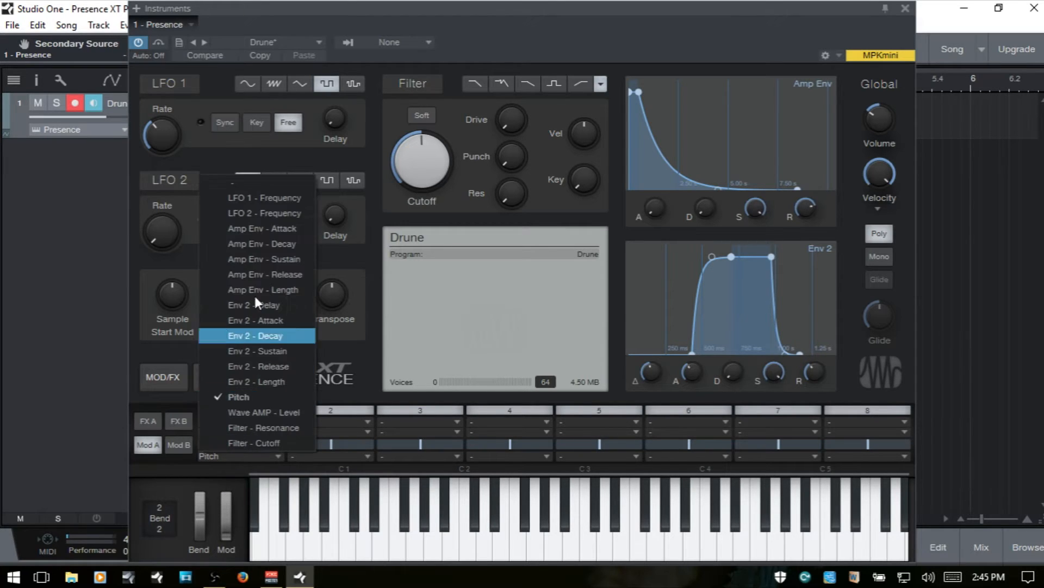
left_click(234, 185)
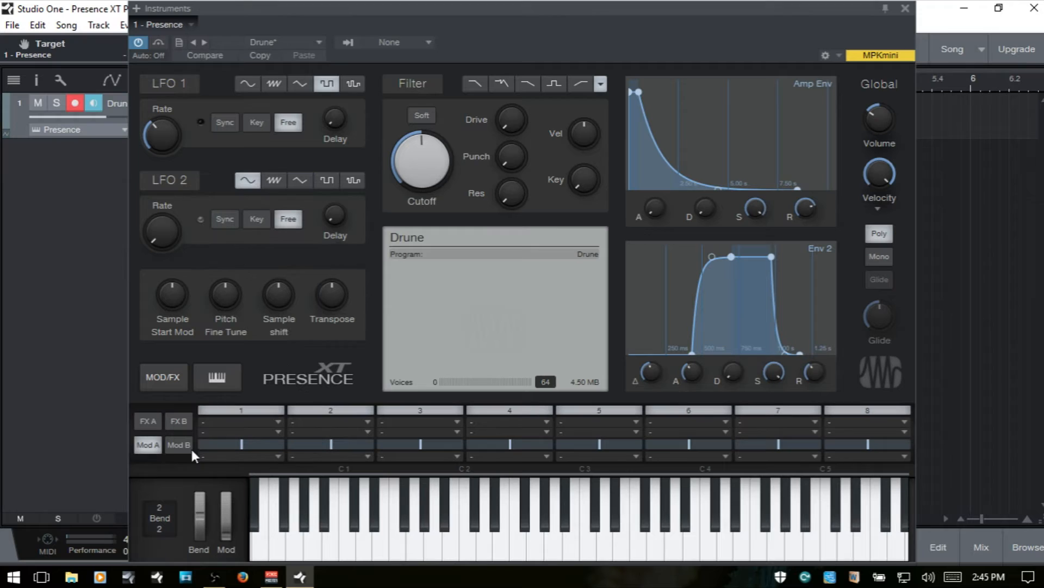
Look through both effects pages, enable the Modulation effect on FX A and set its type to Chorus
left_click(143, 420)
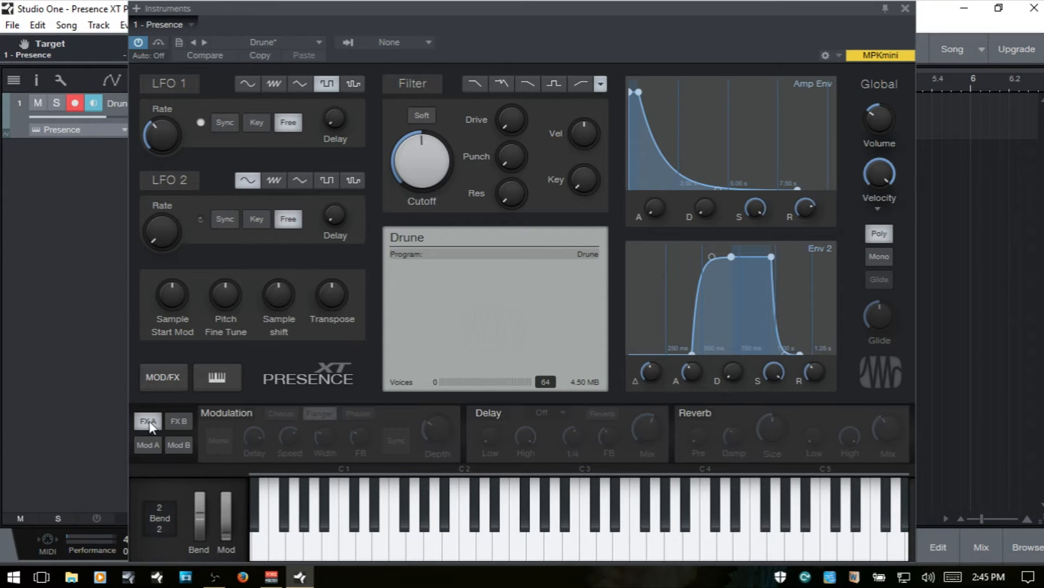
left_click(181, 424)
left_click(149, 420)
left_click(227, 412)
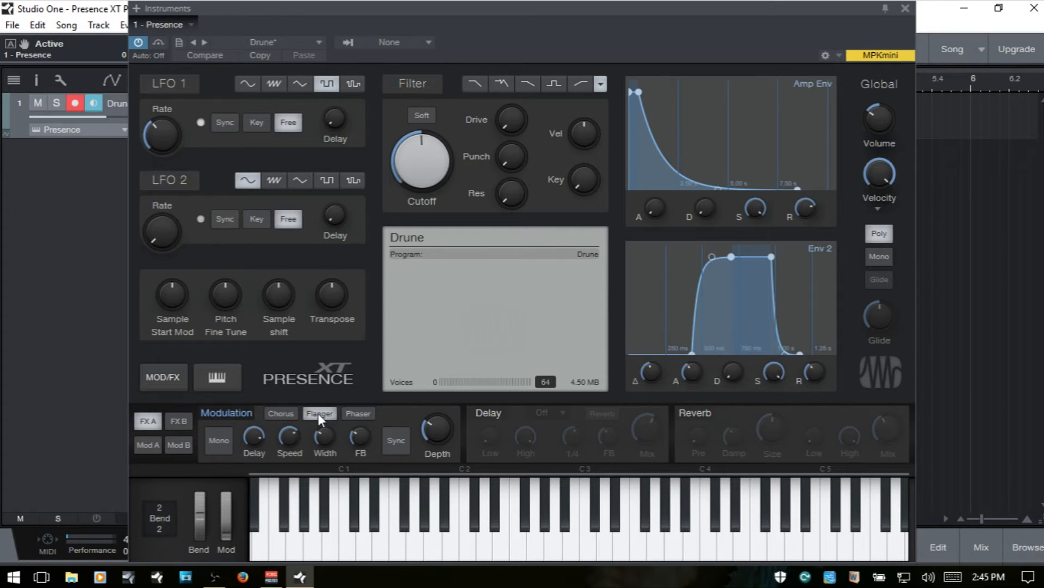
left_click(281, 414)
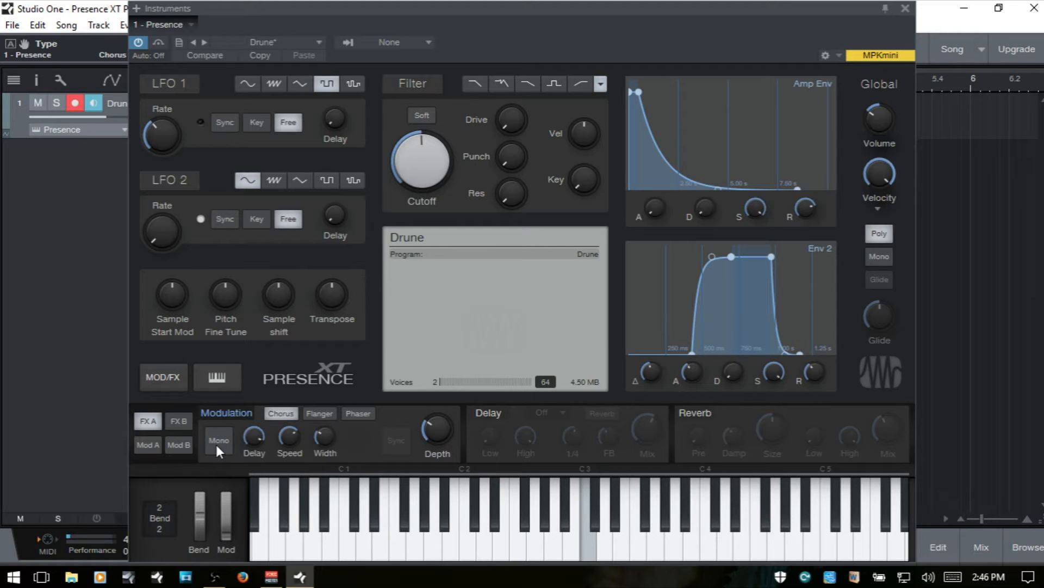
Load the Analog Fifths preset and lower the global volume to about -9.4 dB
left_click(320, 41)
left_click(239, 119)
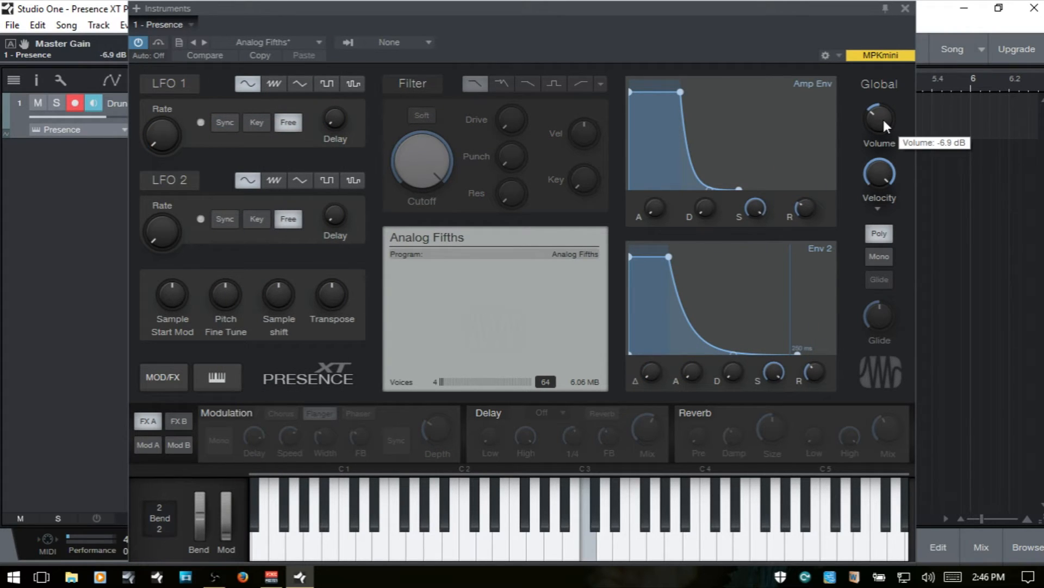
scroll(883, 117, "down", 2)
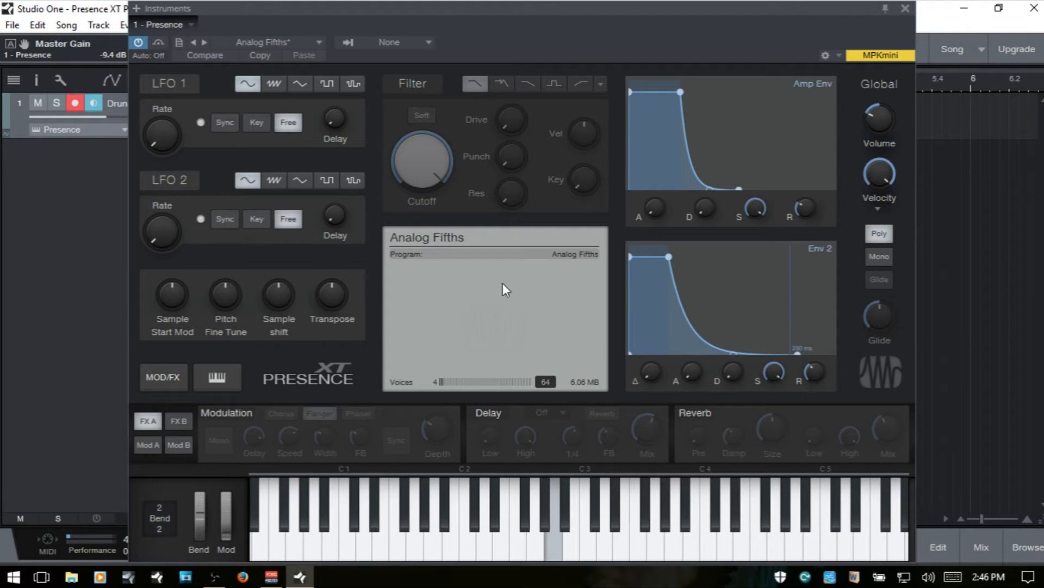
Enable the Modulation effect as Flanger and sweep its delay between 0 and 4.9 ms, settling at about 5.8 ms
left_click(225, 414)
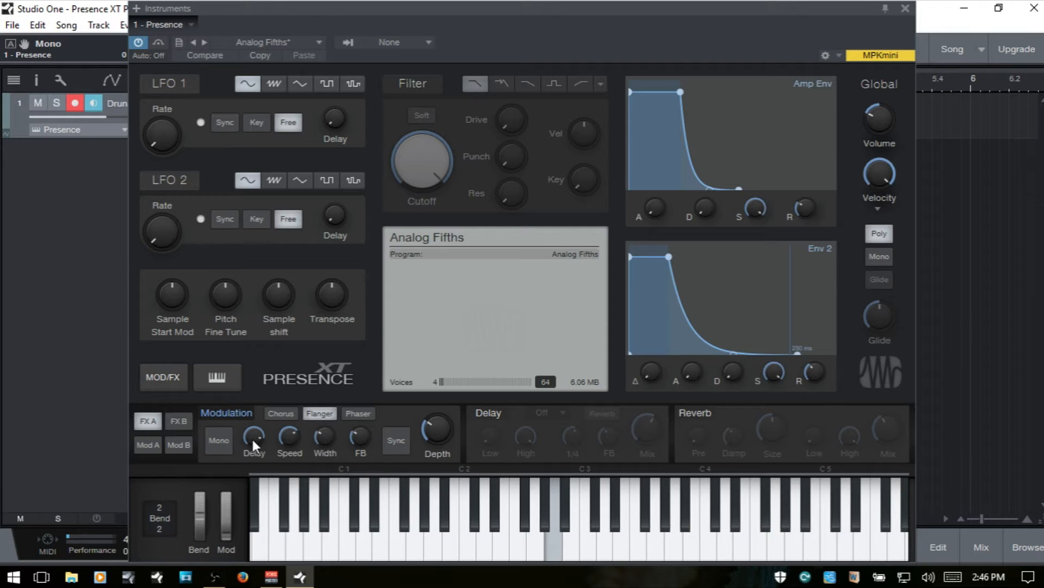
mouse_move(251, 436)
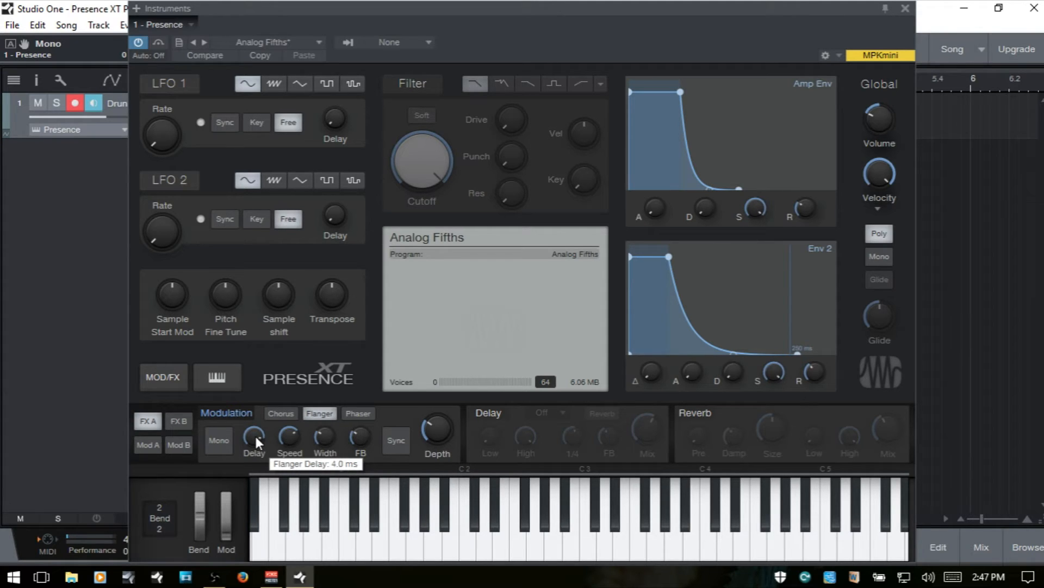
left_click_drag(255, 433, 296, 575)
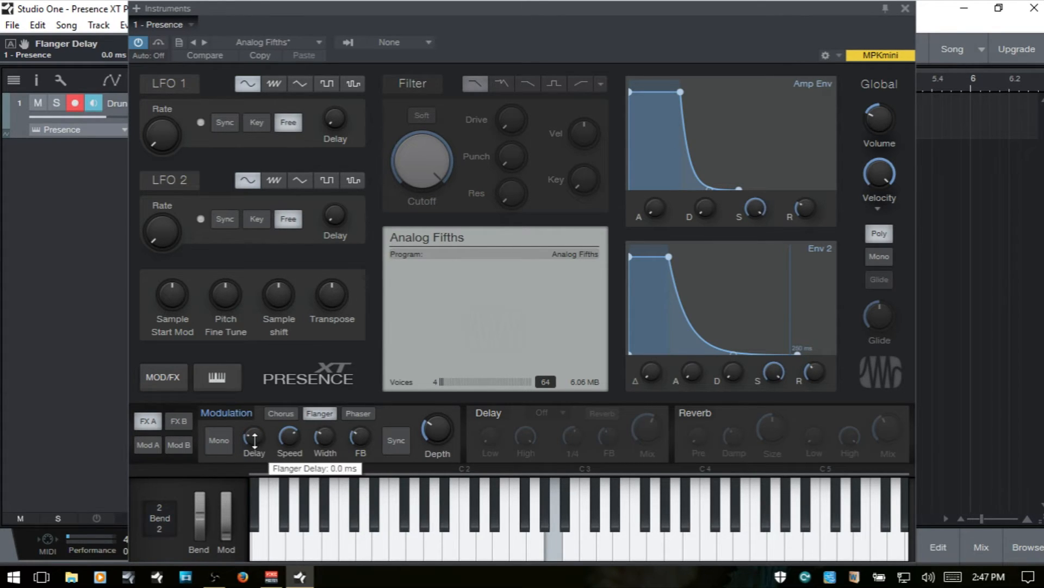
left_click_drag(254, 440, 269, 365)
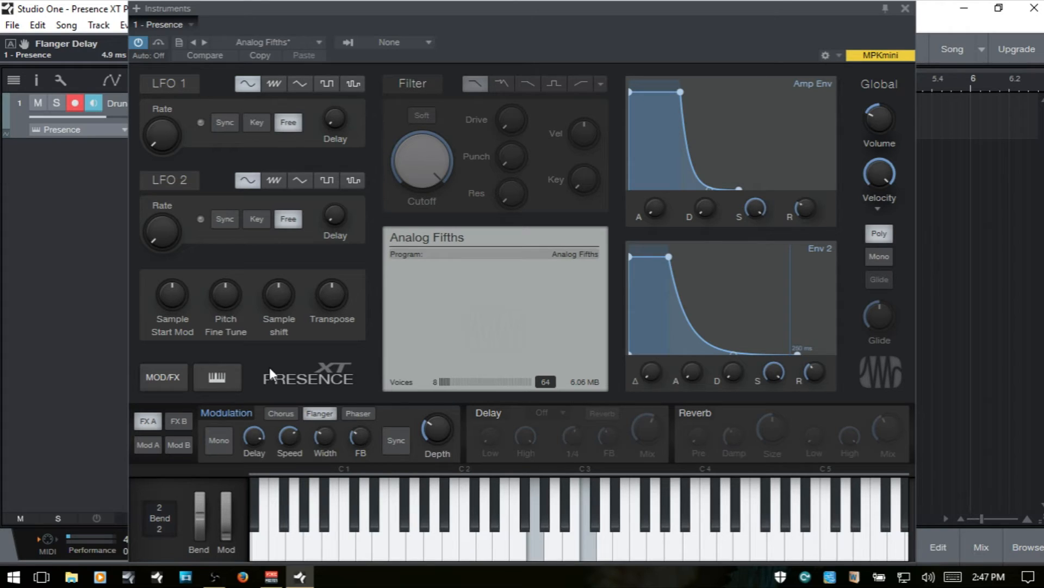
left_click_drag(259, 424, 287, 581)
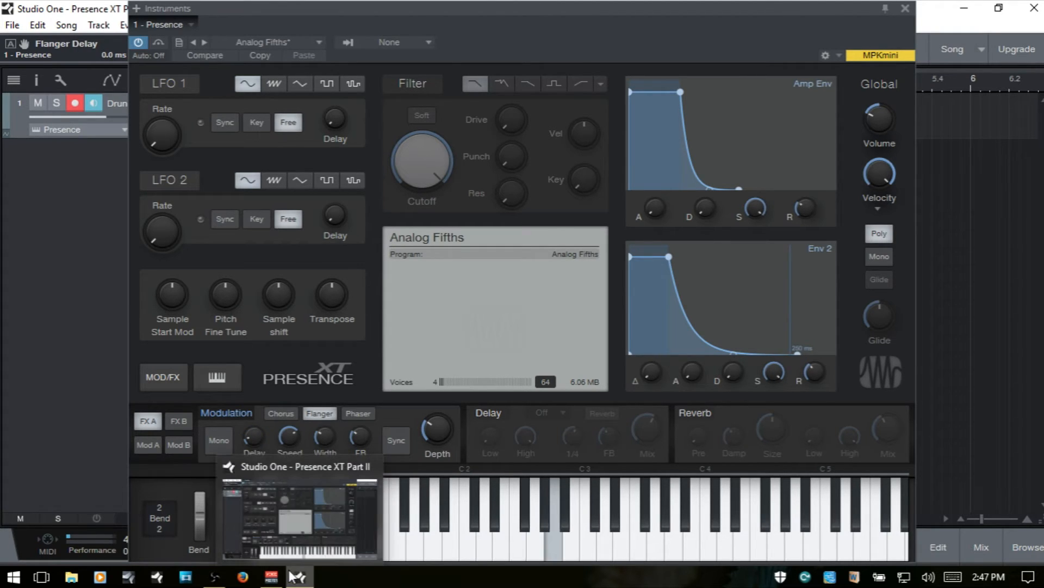
mouse_move(290, 576)
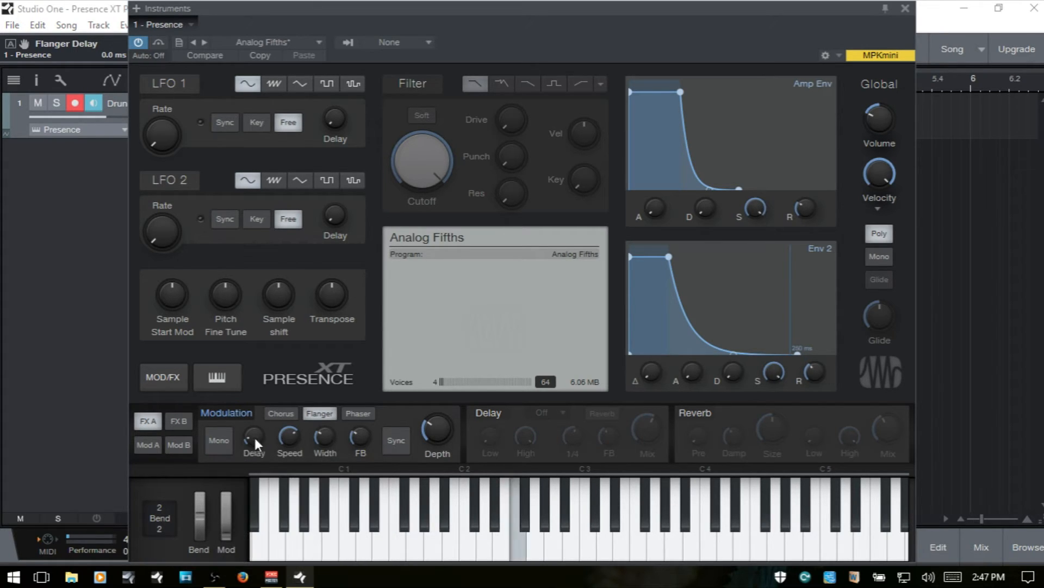
left_click_drag(253, 434, 269, 321)
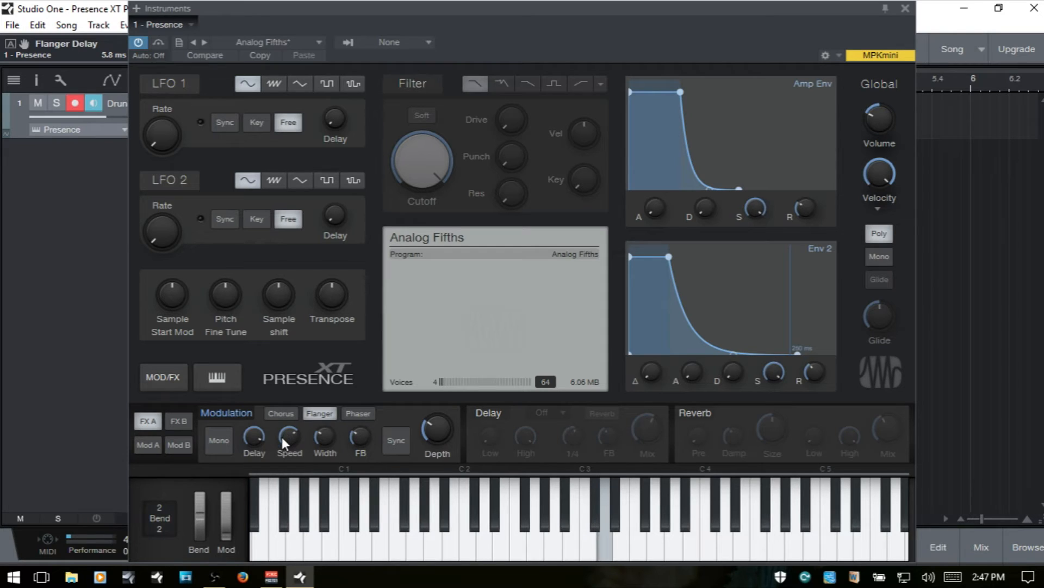
Raise the flanger speed, set its width to about 93% and its feedback to about 81%
left_click_drag(282, 435, 326, 340)
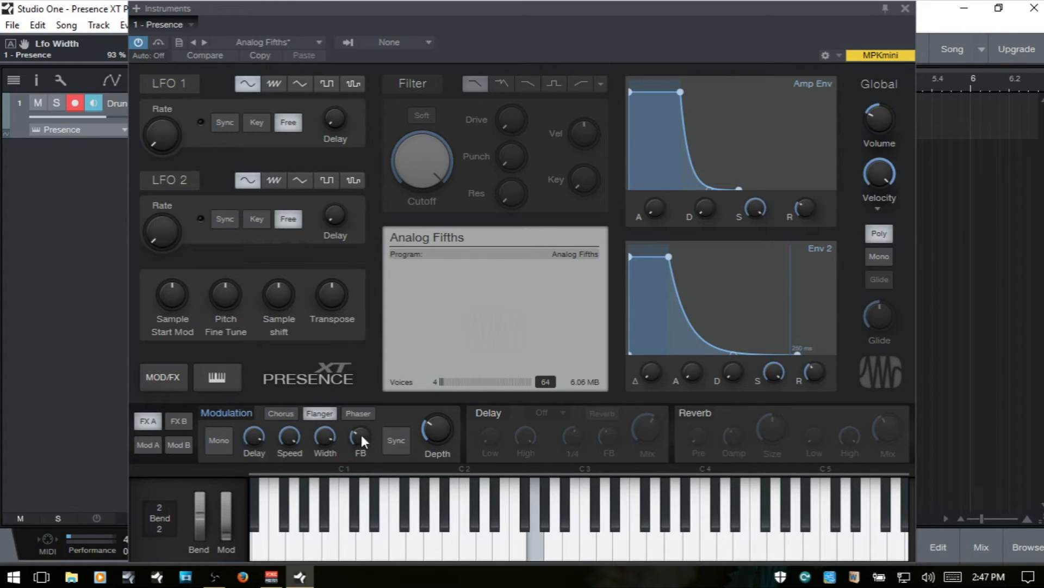
left_click_drag(360, 433, 367, 377)
left_click_drag(360, 433, 344, 454)
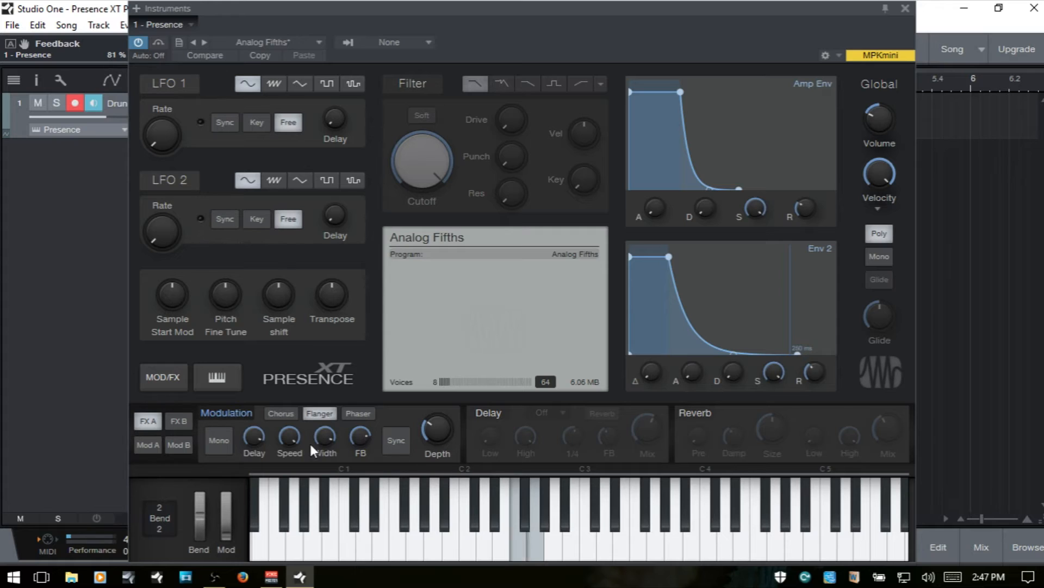
Turn on tempo sync for the flanger and set its beat value to 1/16
left_click(397, 442)
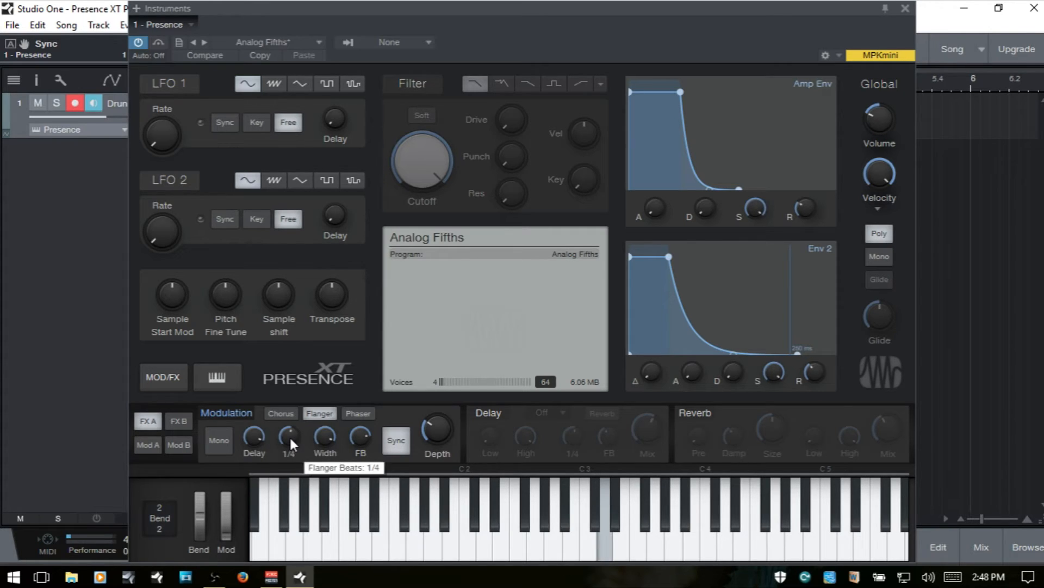
scroll(290, 435, "up", 3)
scroll(290, 440, "up", 2)
scroll(290, 435, "down", 6)
scroll(289, 432, "down", 5)
scroll(289, 432, "up", 2)
Try flanger depths of about 27% and 0%, and settle on about 21%
mouse_move(447, 427)
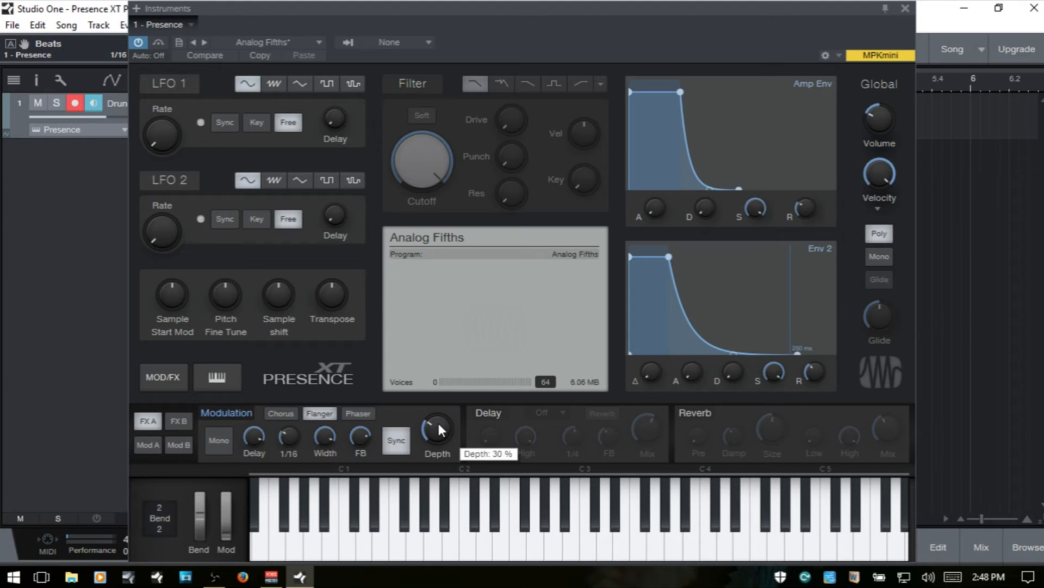
mouse_move(437, 423)
left_mouse_down()
mouse_move(452, 478)
mouse_move(447, 437)
left_mouse_up()
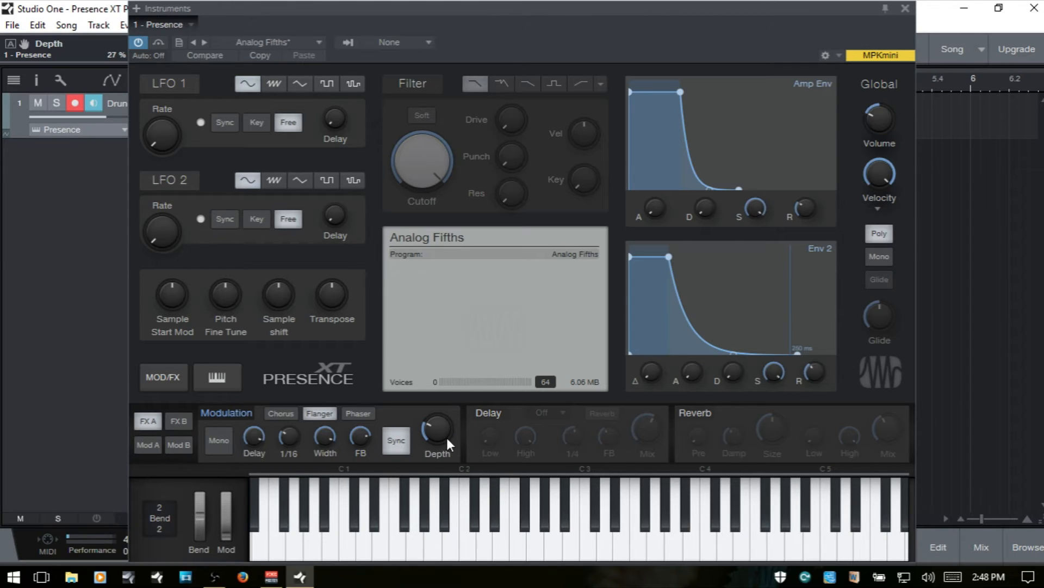
left_click_drag(434, 422, 493, 512)
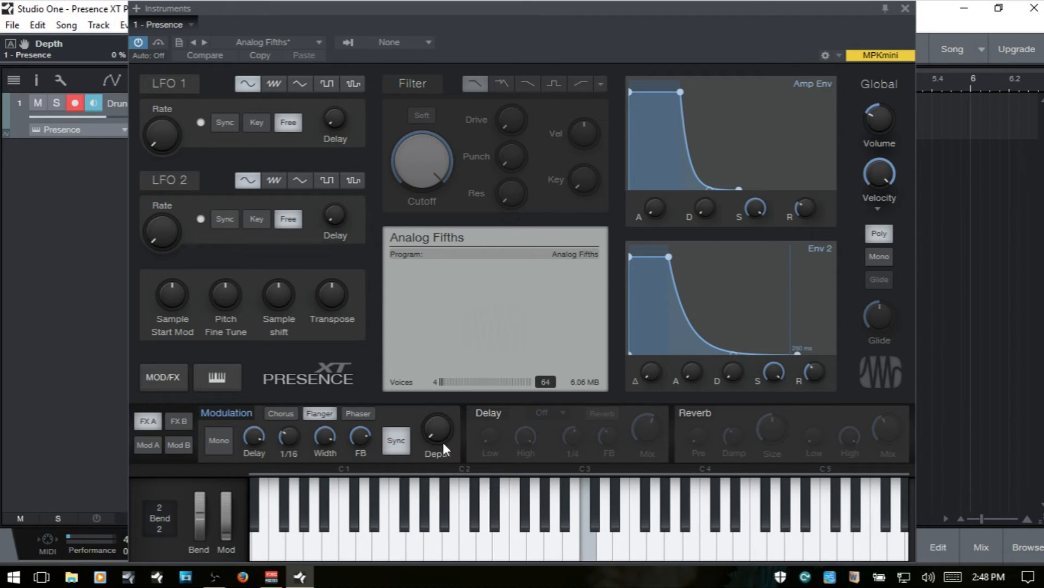
left_click_drag(442, 441, 449, 418)
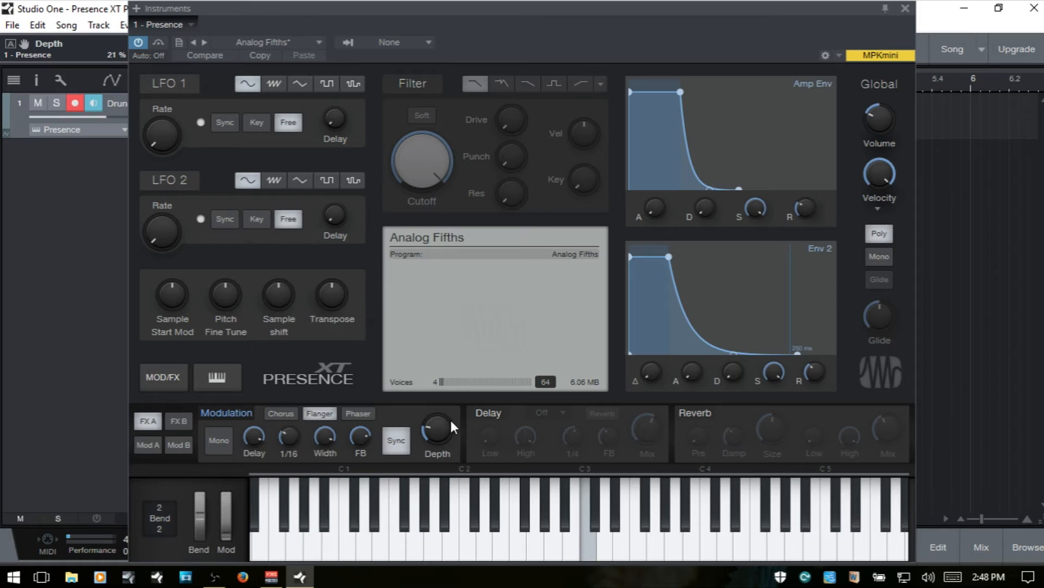
Change the modulation type to Phaser and switch its Mono option on and off again
left_click(359, 414)
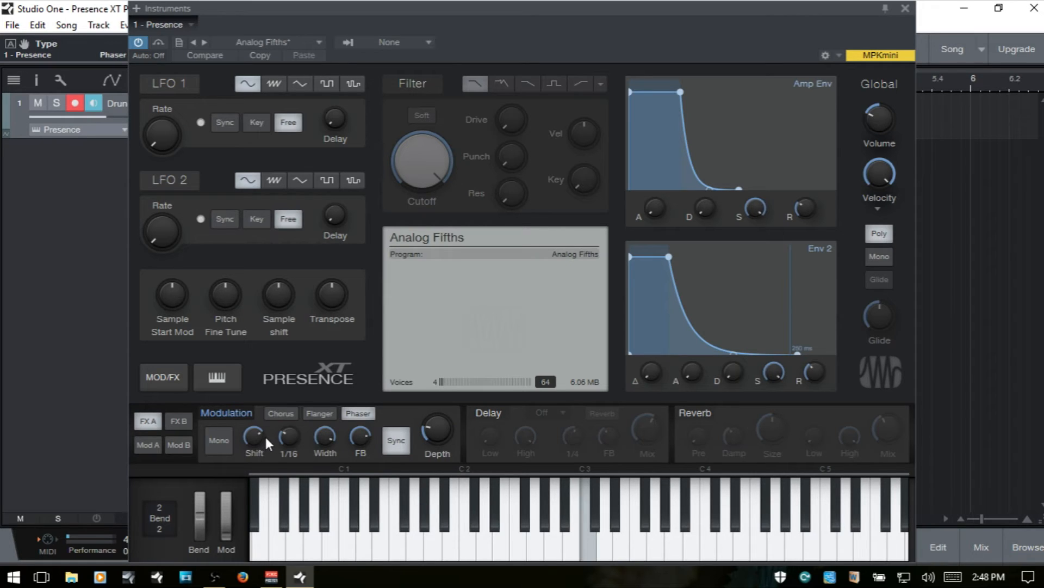
left_click(219, 439)
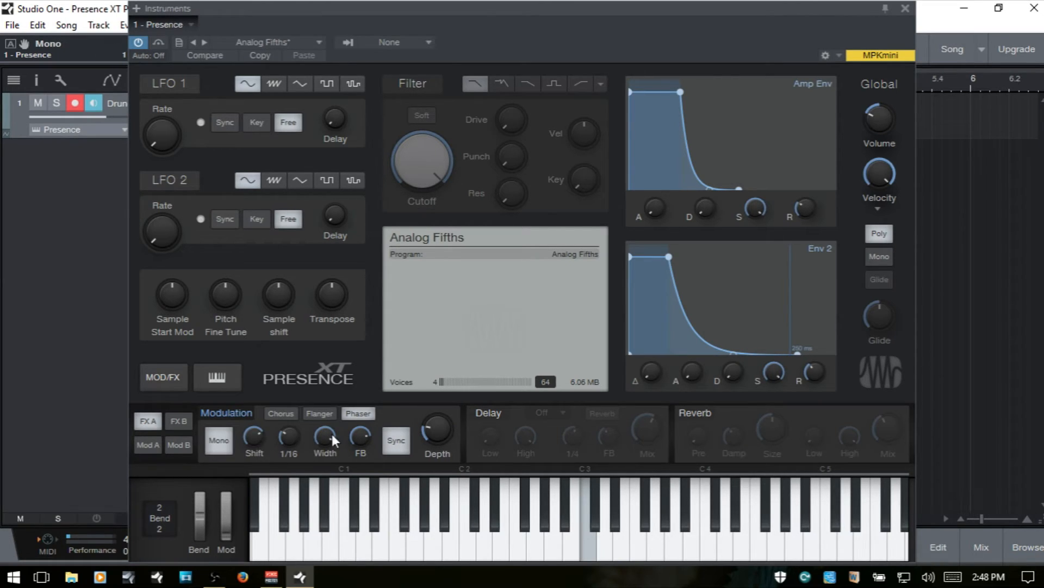
left_click(221, 440)
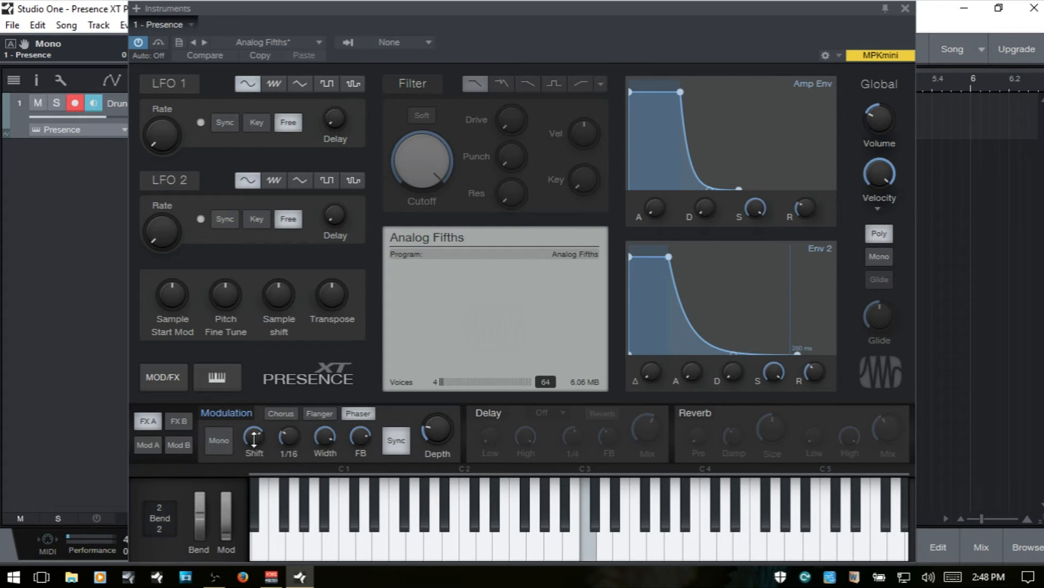
Adjust the phaser shift, turn off its tempo sync and set the speed to about 6.62
left_click_drag(253, 436, 295, 398)
left_click_drag(288, 445, 300, 494)
left_click(403, 449)
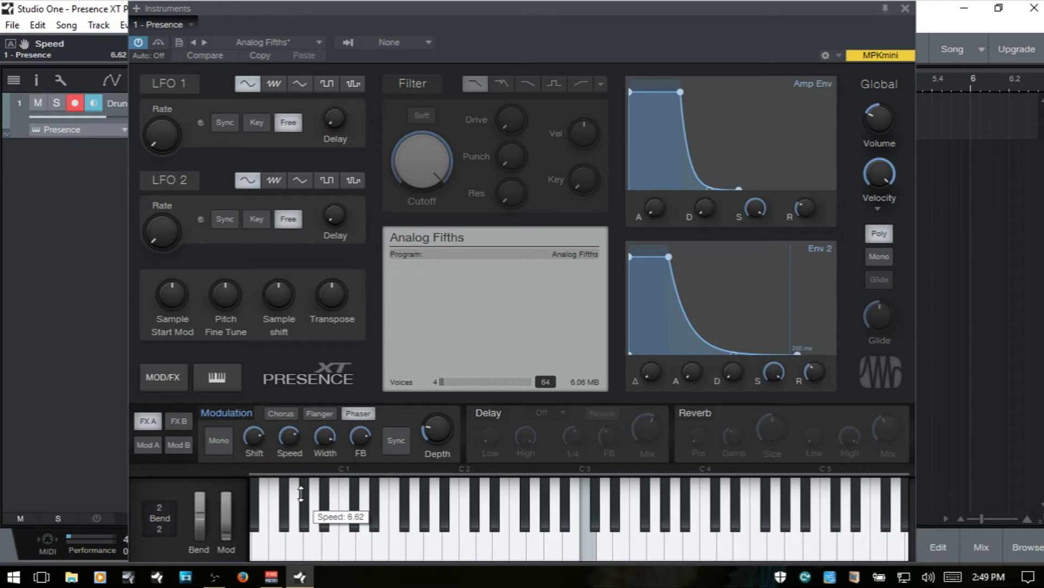
Lower the phaser width, set its feedback to about 78% and its speed to about 1.38
left_click_drag(325, 439, 337, 564)
mouse_move(370, 441)
left_mouse_down()
mouse_move(360, 407)
mouse_move(365, 510)
mouse_move(365, 413)
mouse_move(366, 449)
left_mouse_up()
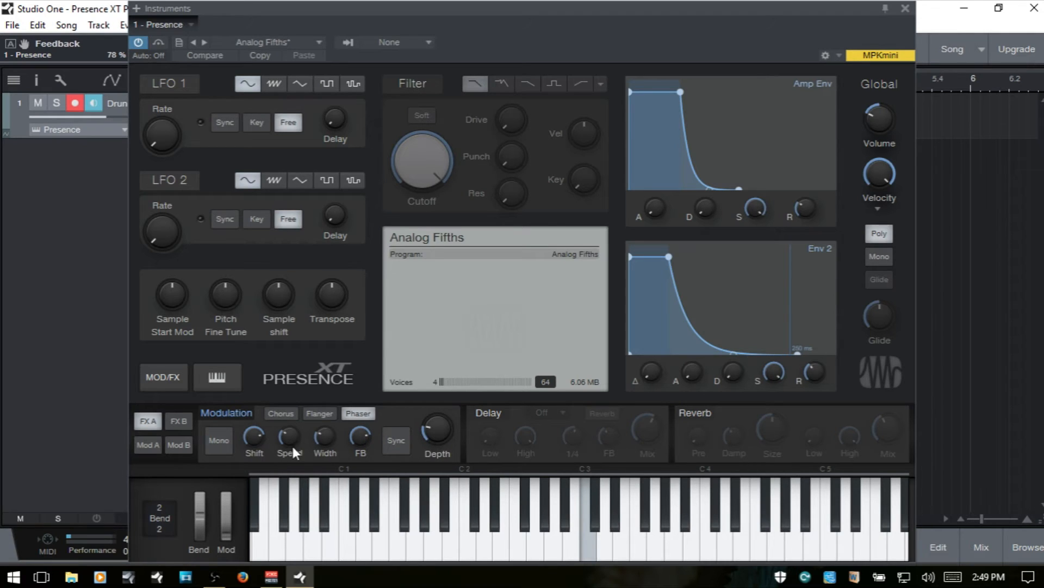
left_click_drag(294, 430, 294, 418)
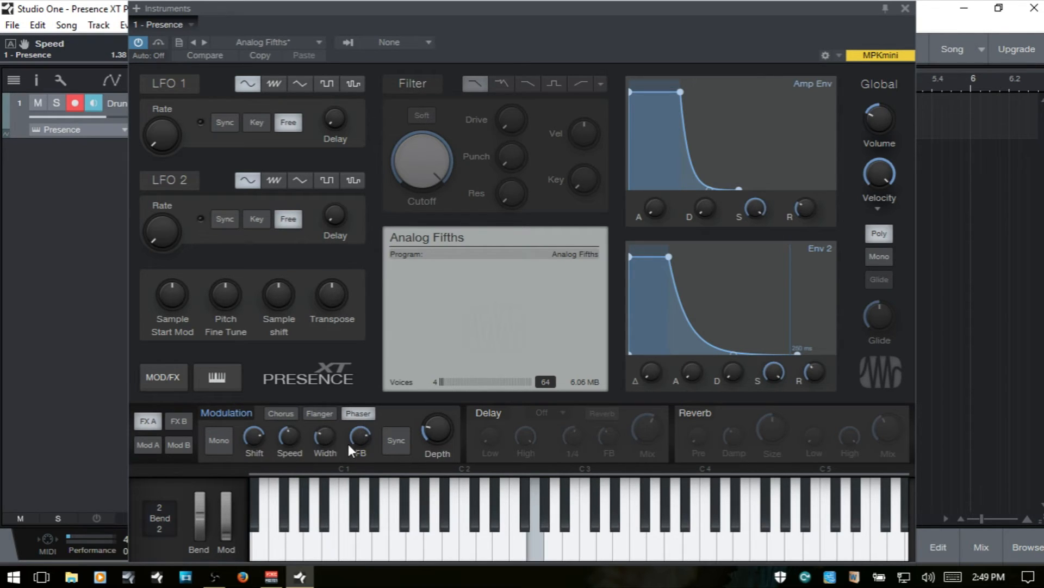
Turn on the phaser's tempo sync, set its speed to 1/2 and raise its depth to about 81%
left_click(395, 441)
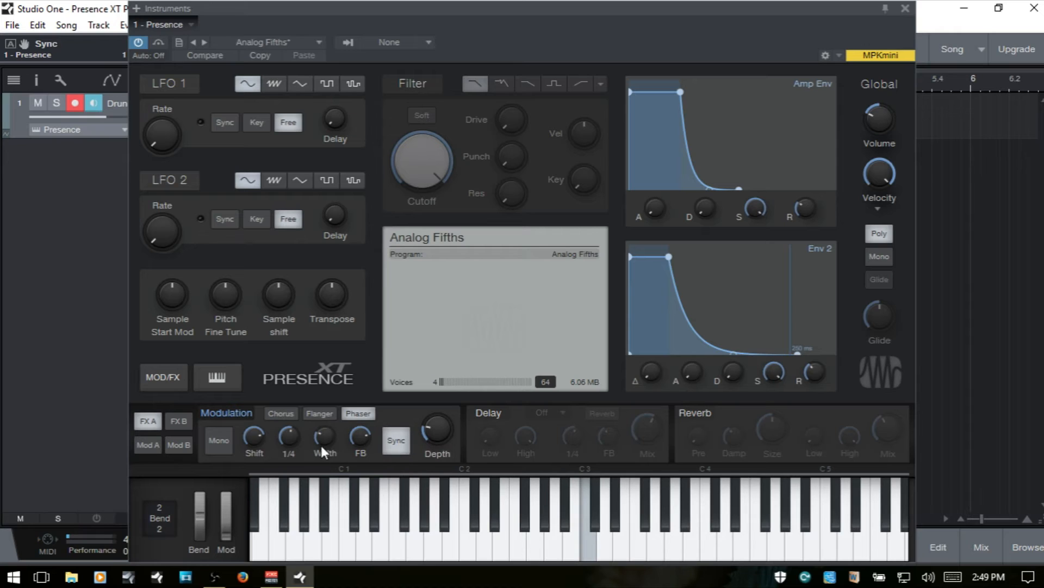
left_click_drag(288, 431, 284, 430)
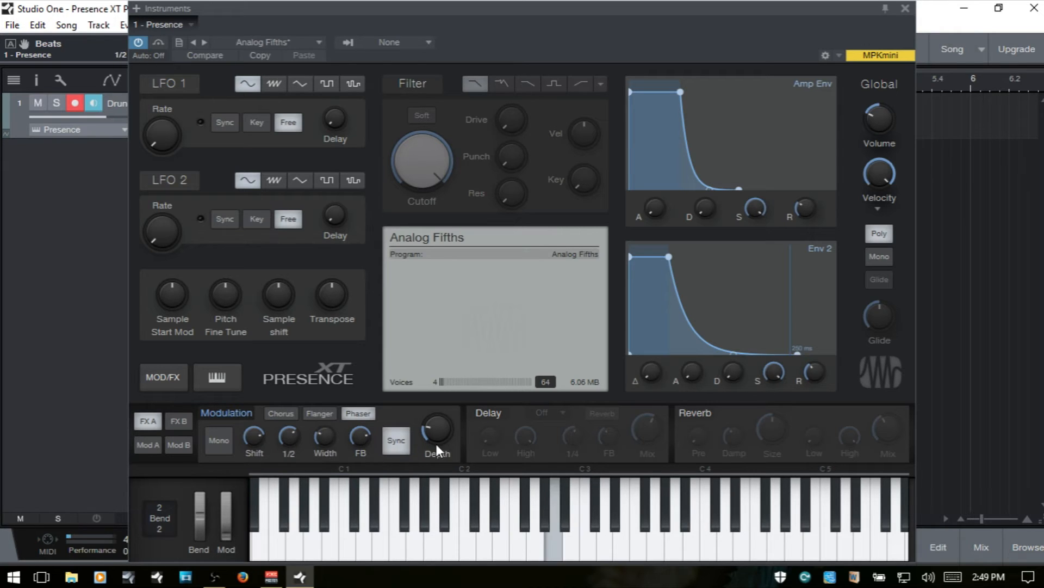
left_click_drag(442, 431, 439, 430)
scroll(439, 429, "up", 5)
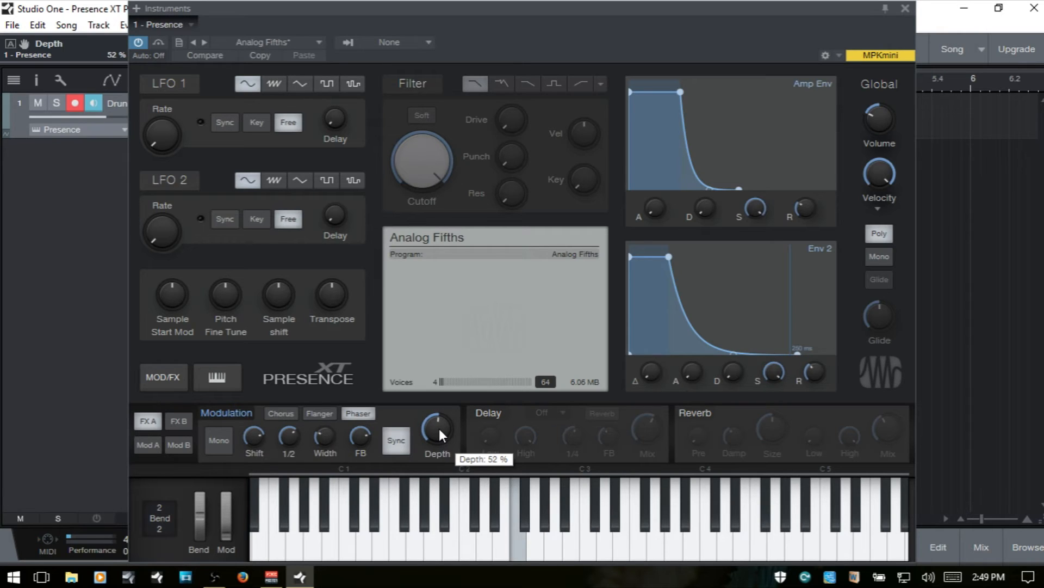
scroll(439, 429, "up", 3)
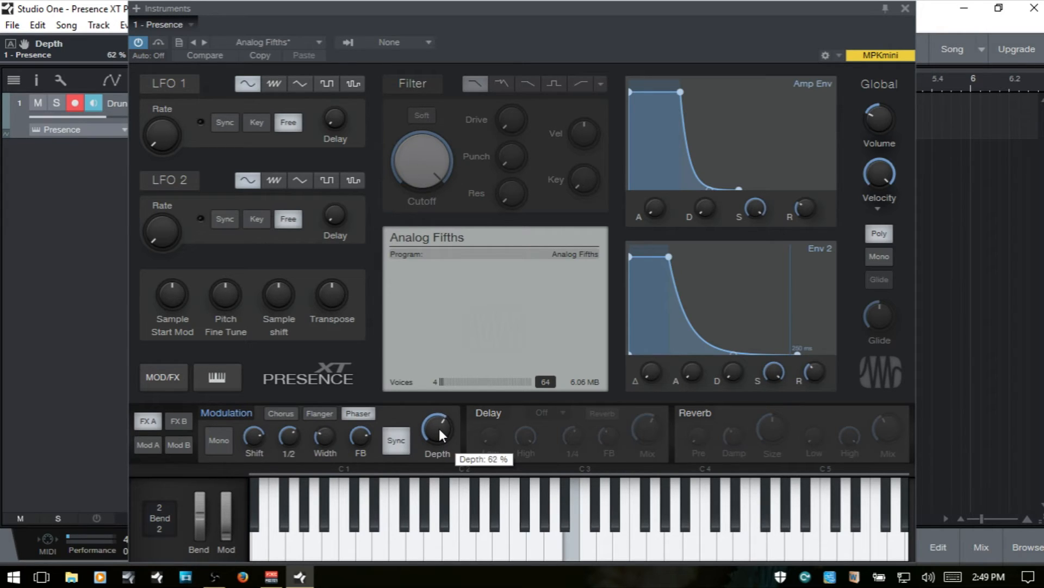
scroll(439, 428, "up", 5)
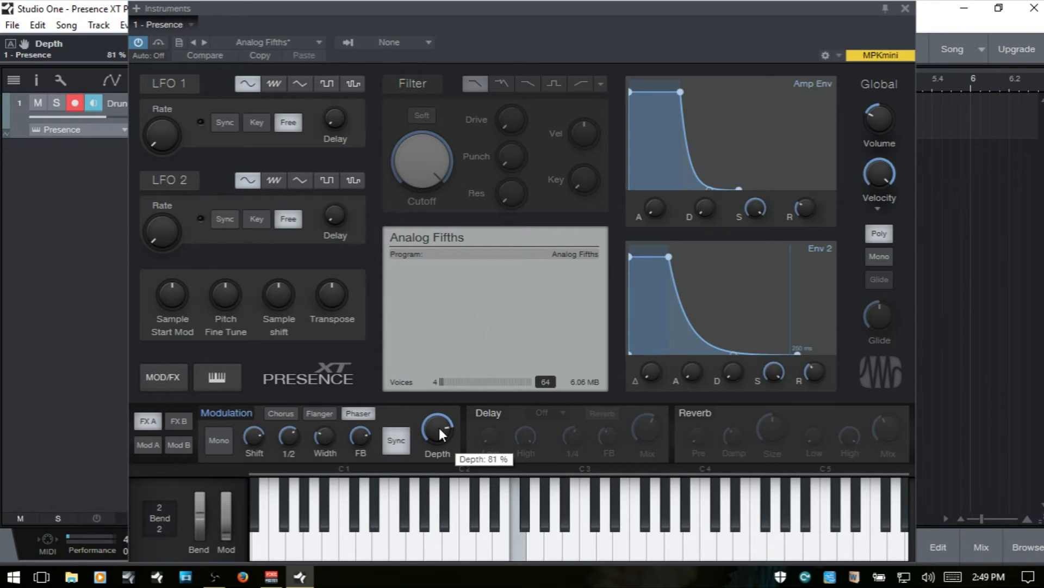
Switch from the Modulation effect to the Delay and load the Grand Piano preset from the Keyboards folder
left_click(224, 411)
left_click(484, 414)
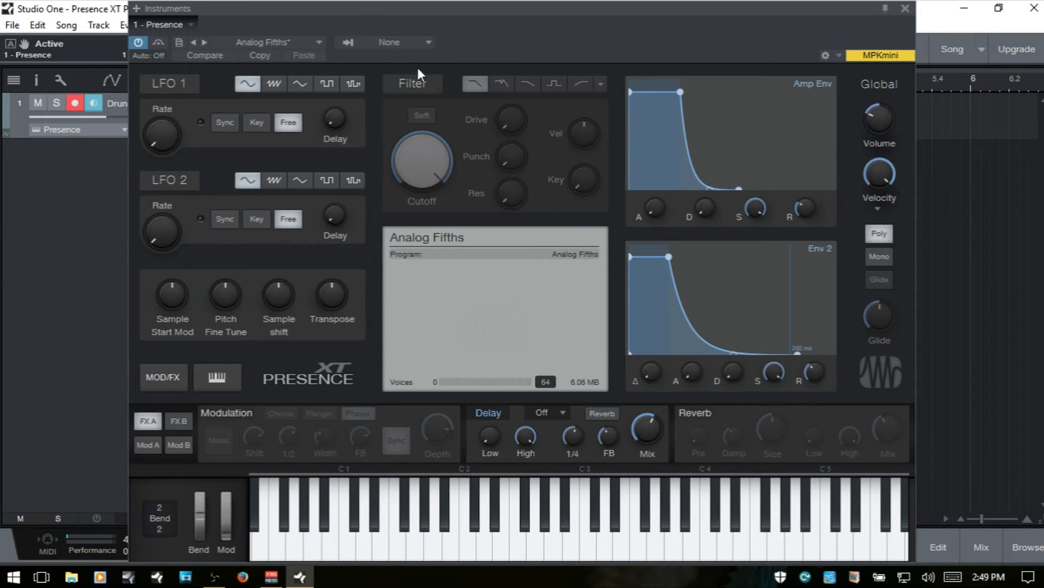
left_click(315, 41)
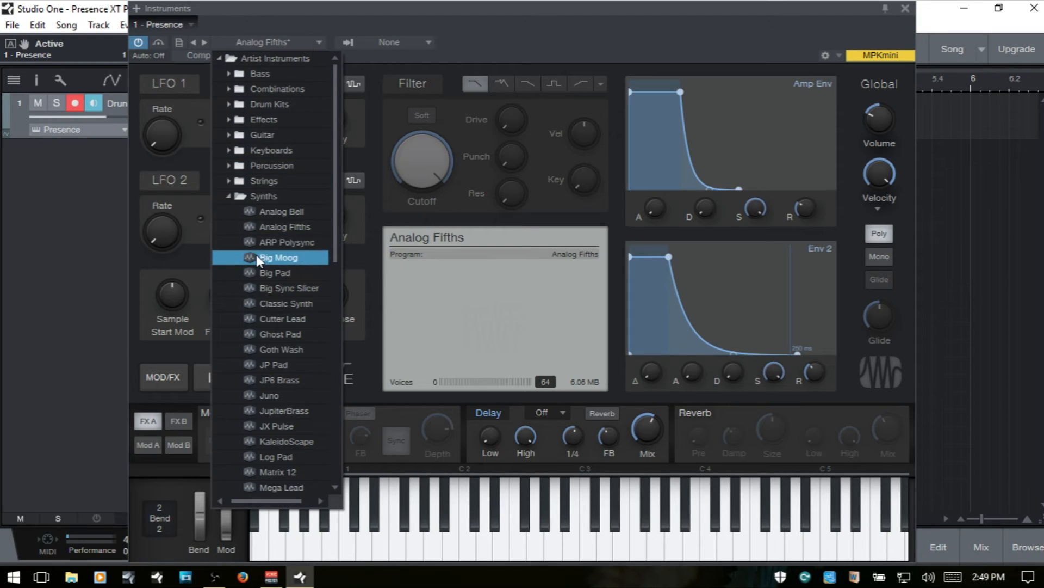
left_click(229, 151)
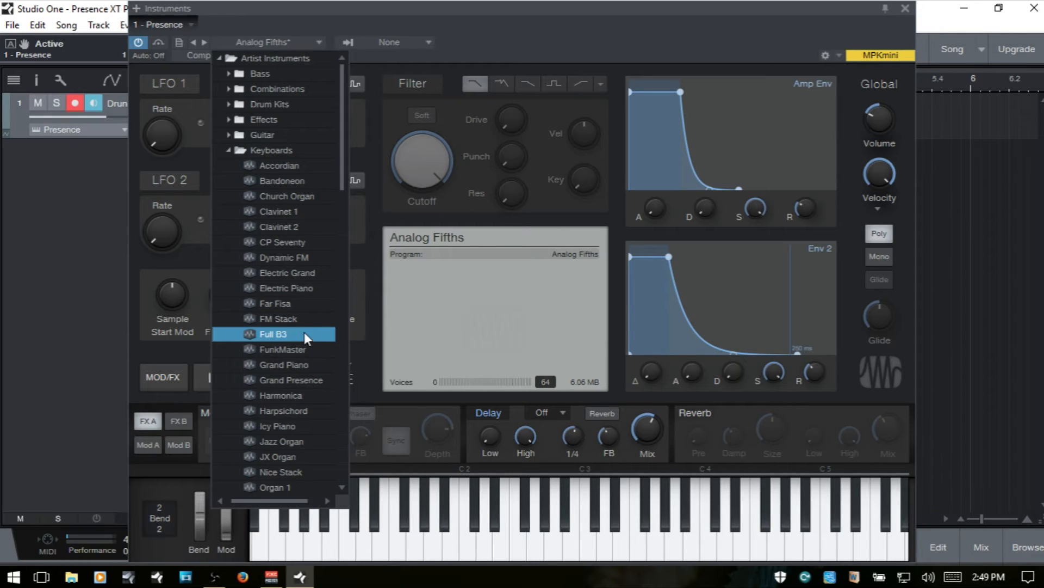
left_click(291, 364)
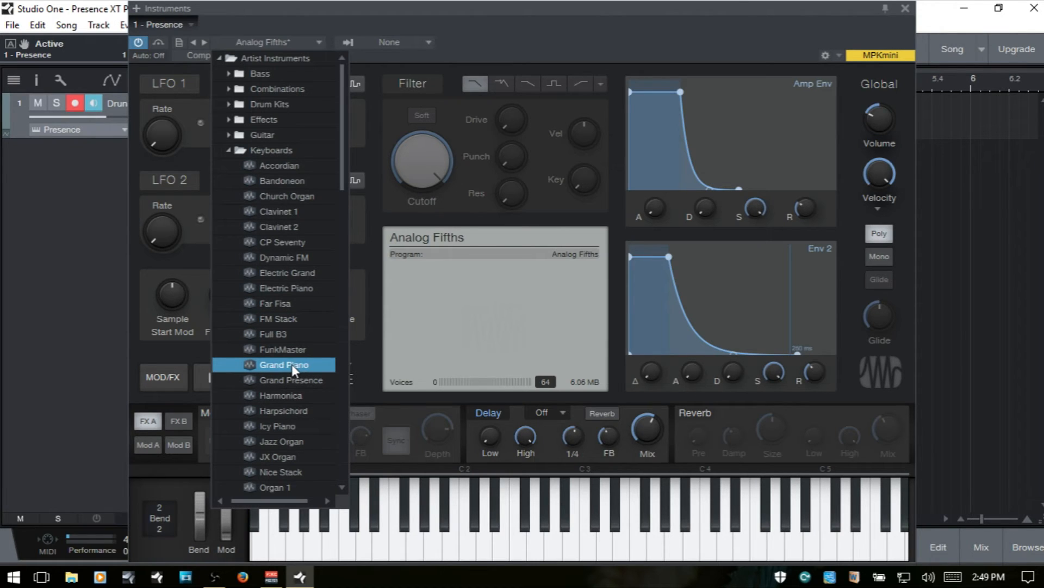
left_click(487, 18)
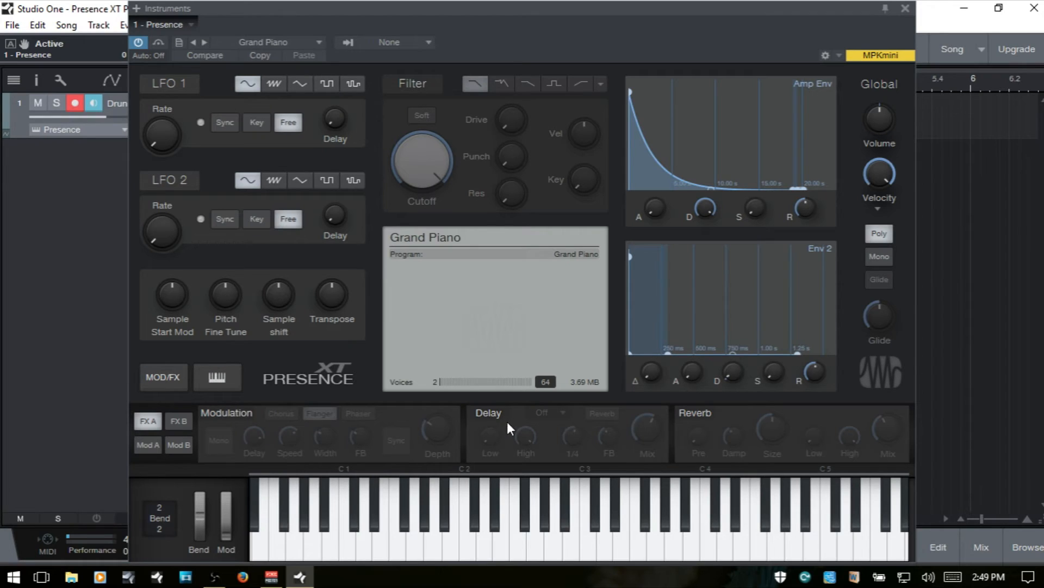
Enable the Delay effect for the piano and lower the global volume to about -9.7 dB
left_click(486, 412)
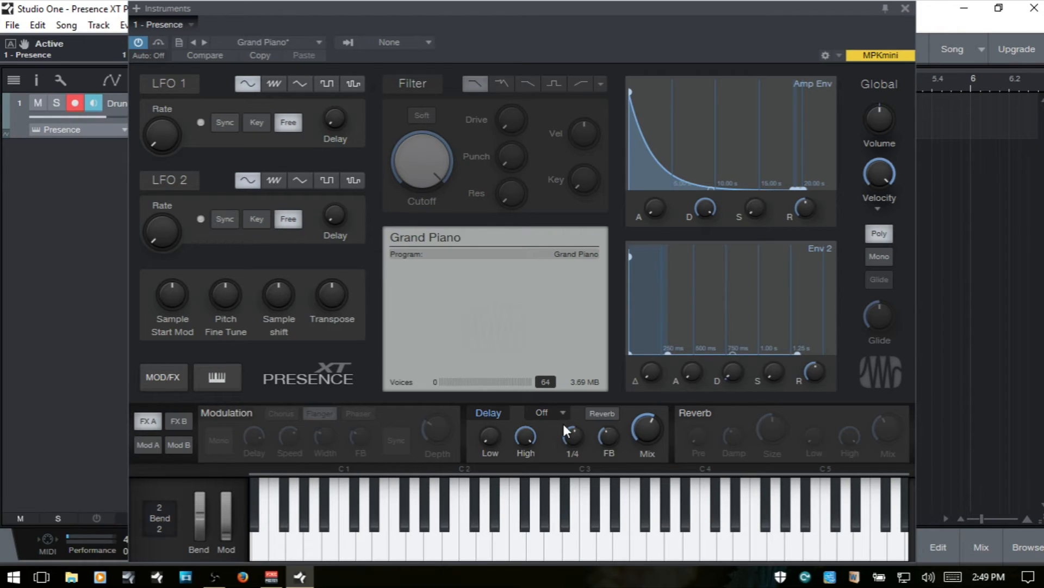
mouse_move(879, 127)
left_mouse_down()
mouse_move(883, 151)
mouse_move(877, 135)
left_mouse_up()
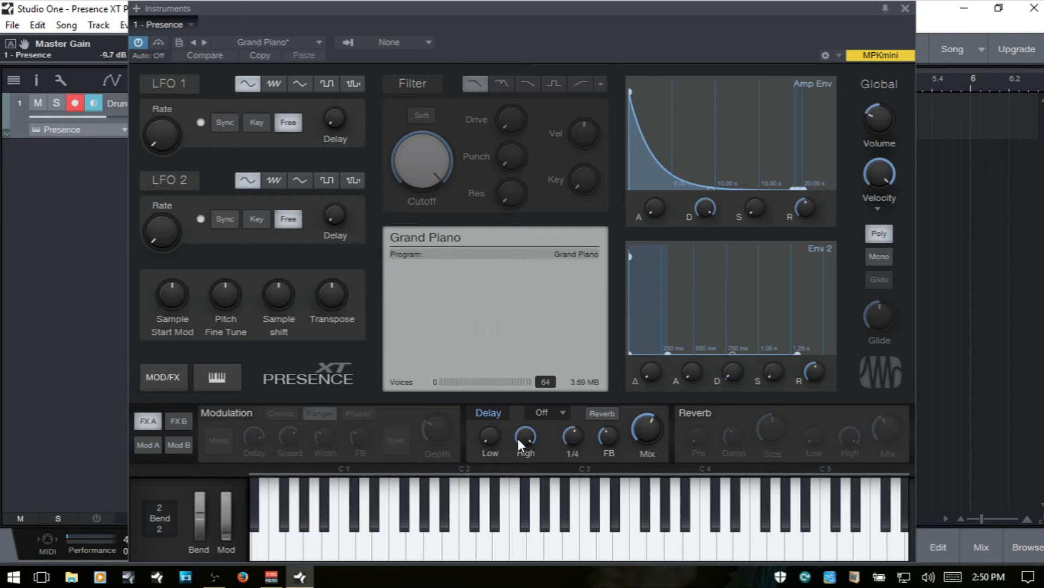
Try a delay low cut of 1000 Hz, settle on about 165 Hz and set the high cut to about 17.74 kHz
mouse_move(529, 439)
left_click_drag(494, 442, 500, 297)
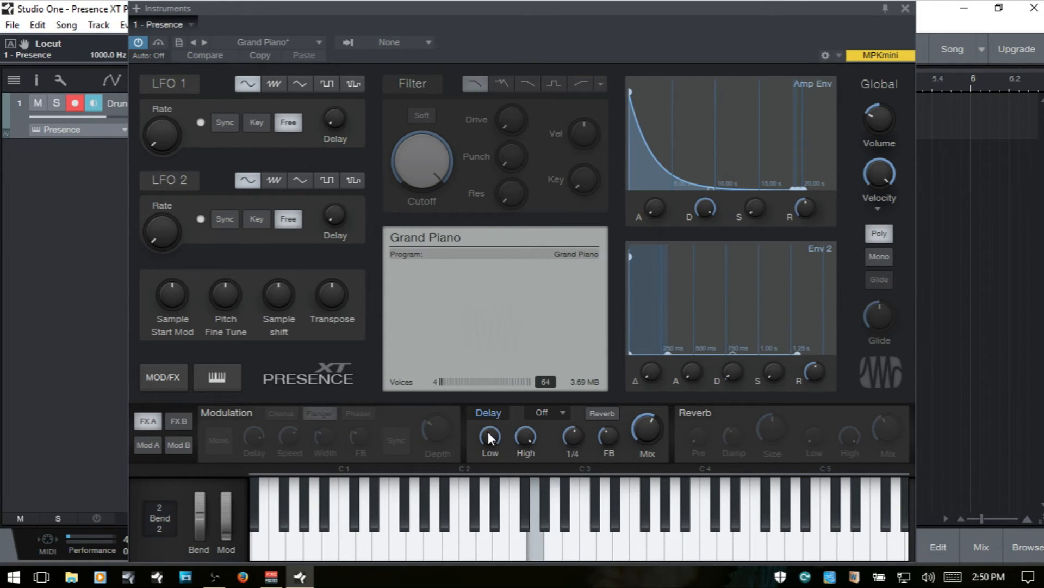
left_click_drag(488, 433, 515, 511)
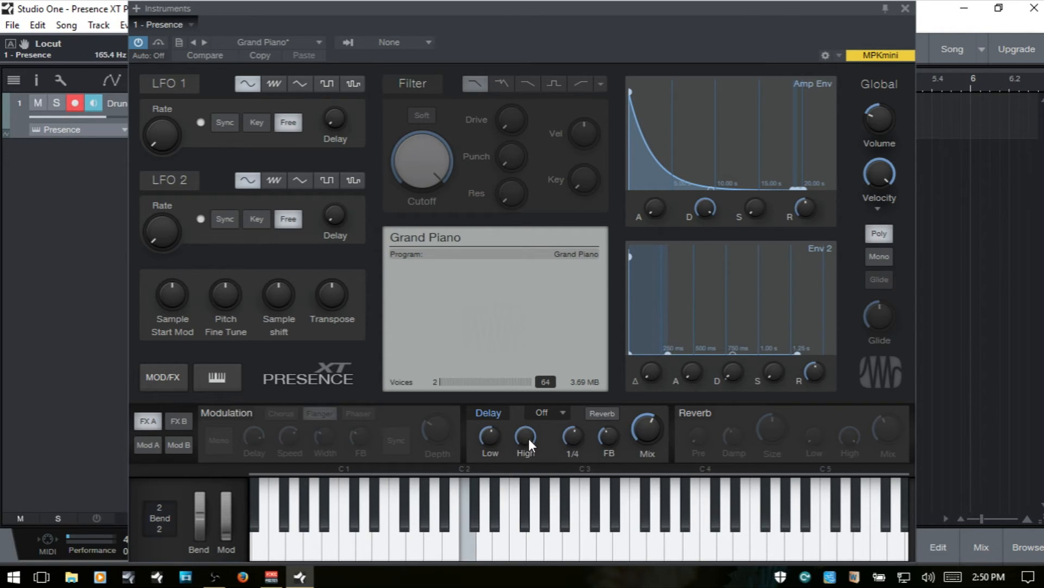
left_click_drag(530, 439, 551, 416)
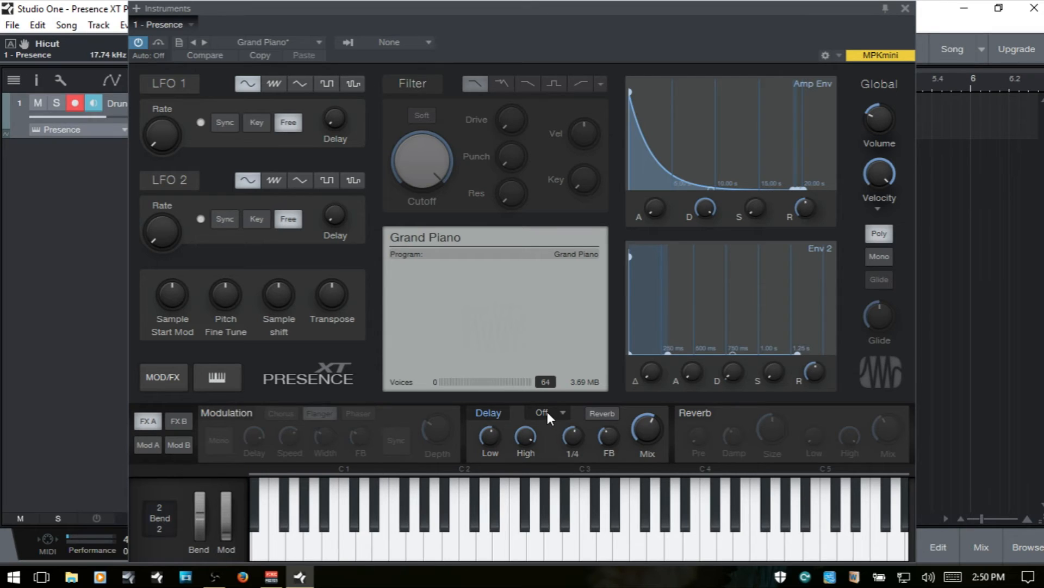
Try the Panned and Dotted ping-pong types for the delay and settle on Double
left_click(547, 411)
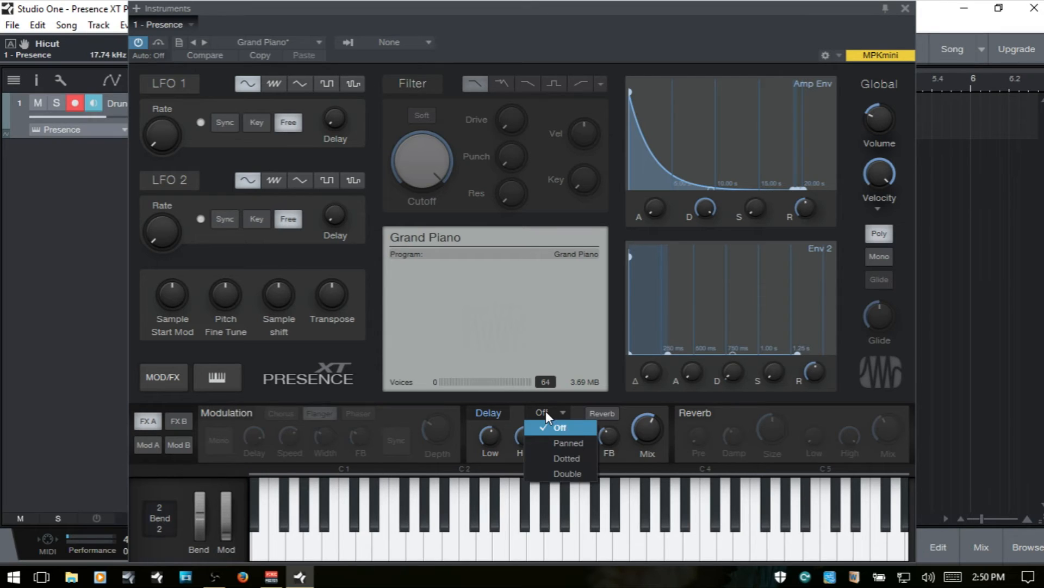
left_click(566, 443)
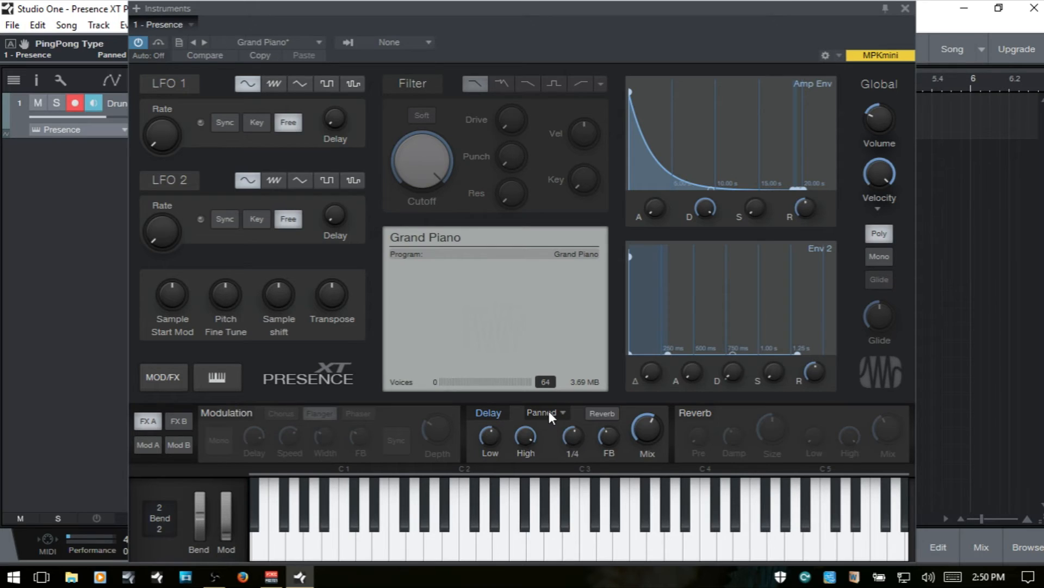
left_click(546, 412)
left_click(560, 459)
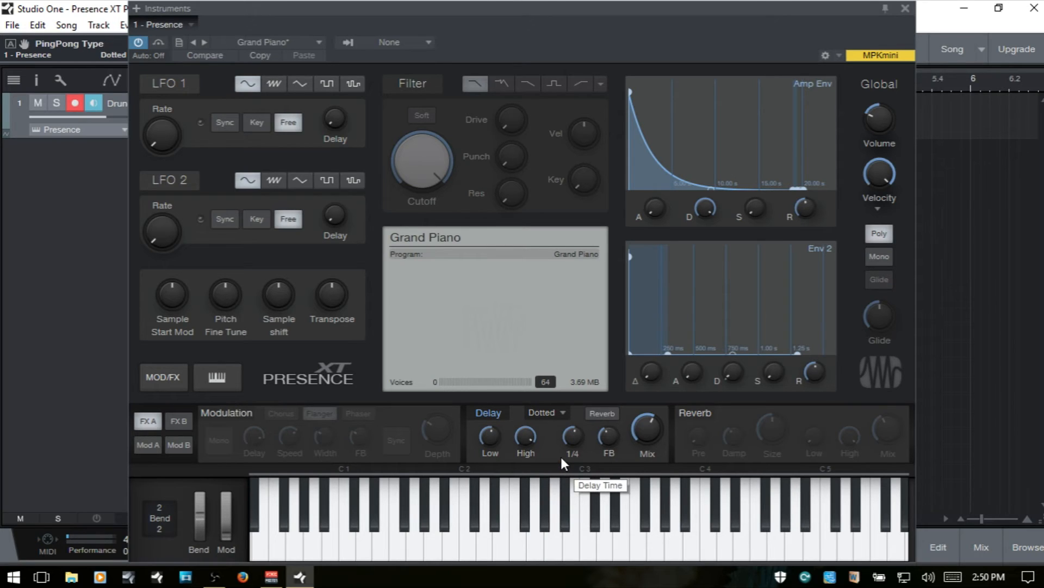
left_click(544, 412)
left_click(557, 472)
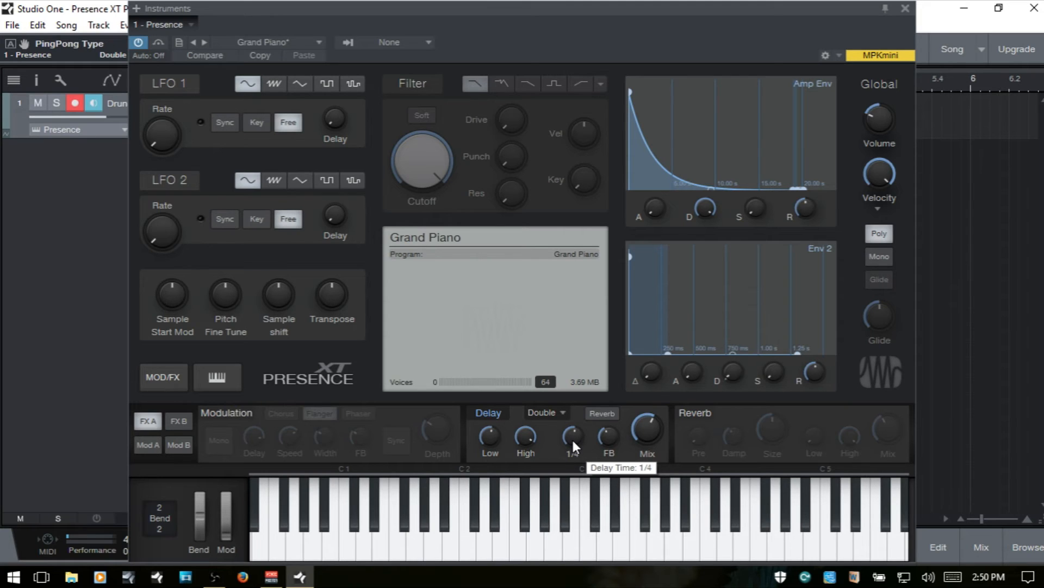
Try a delay time of 1/4 T, settle on 1/2 and raise the delay feedback to about 76%
scroll(573, 436, "down", 4)
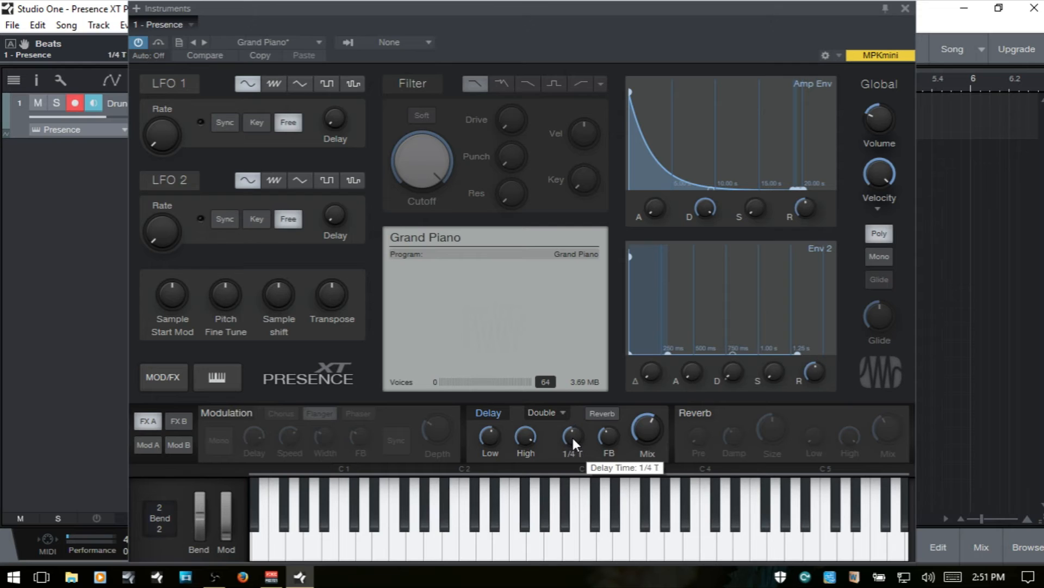
scroll(572, 436, "up", 7)
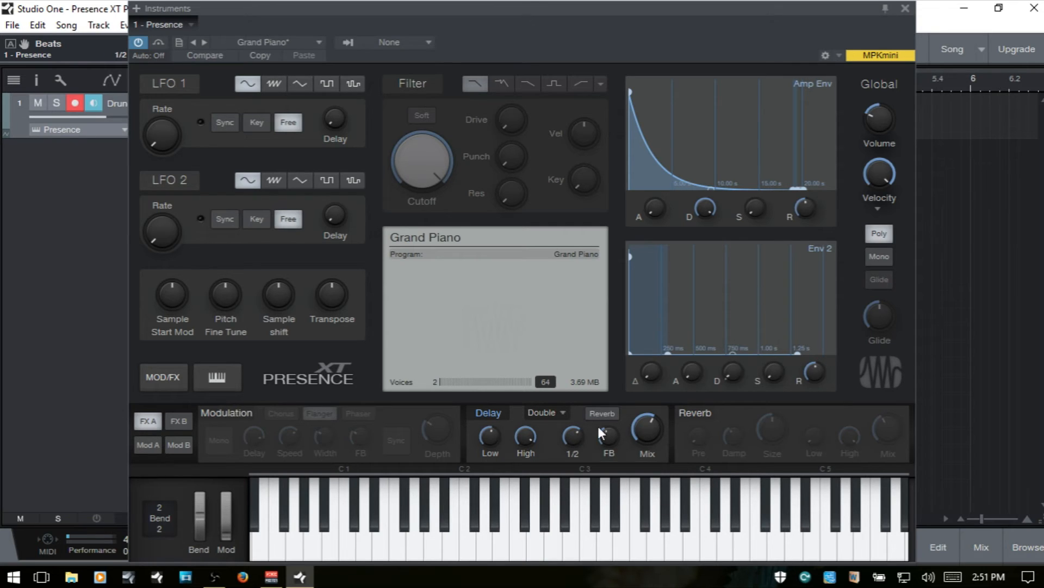
left_click_drag(609, 440, 611, 432)
scroll(610, 434, "up", 3)
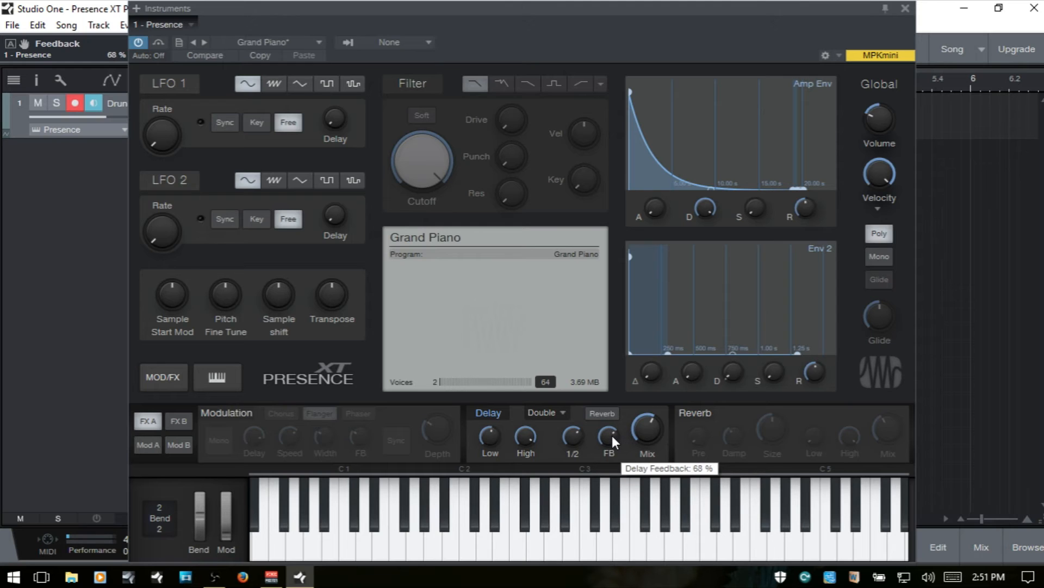
scroll(612, 435, "up", 2)
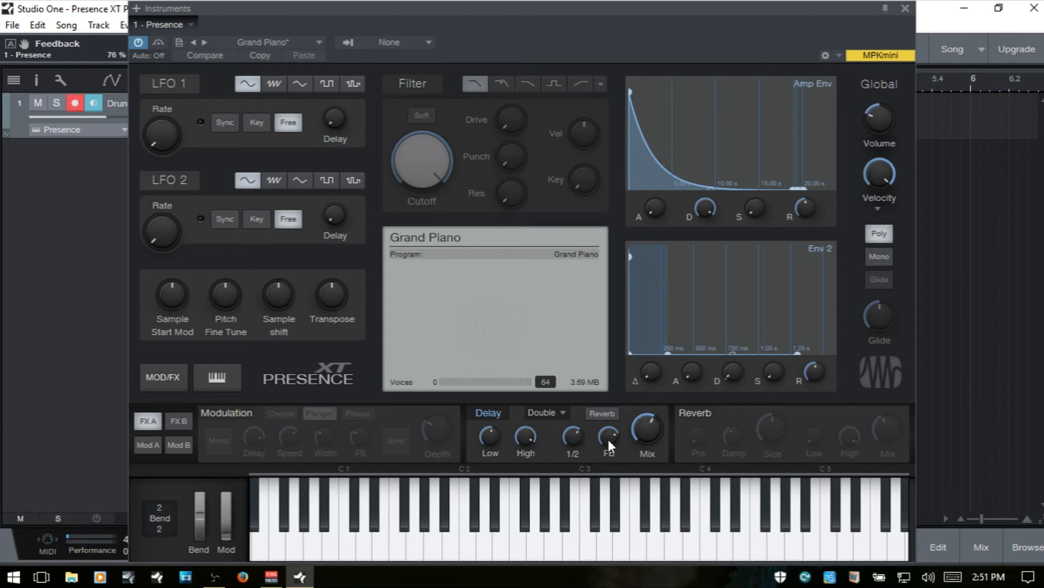
Readjust the delay feedback to about 94%, try a delay mix of 50% and reduce it to about 24%
left_click_drag(608, 439, 658, 495)
left_click_drag(653, 432, 653, 337)
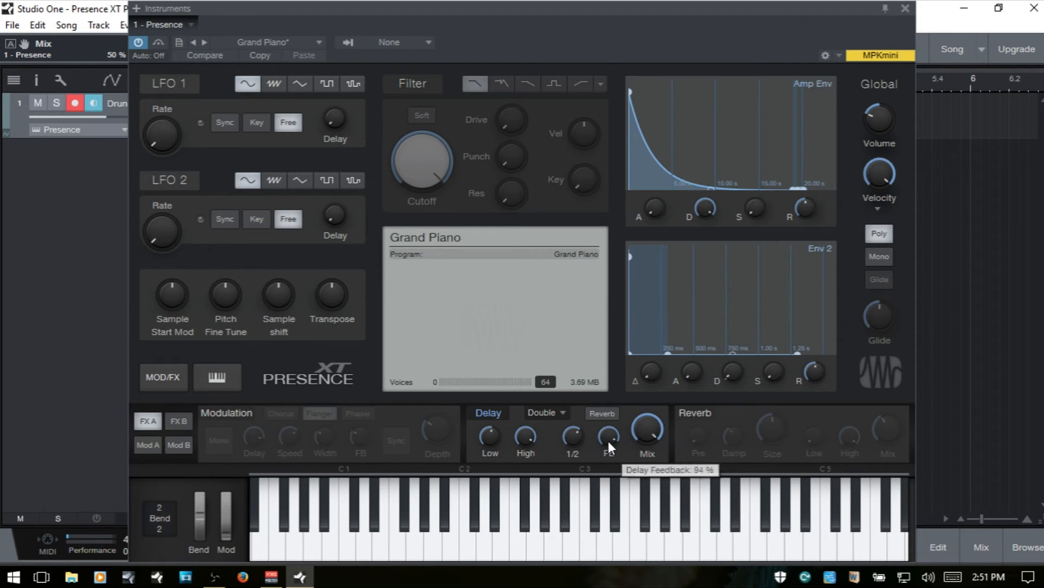
left_click_drag(646, 422, 669, 518)
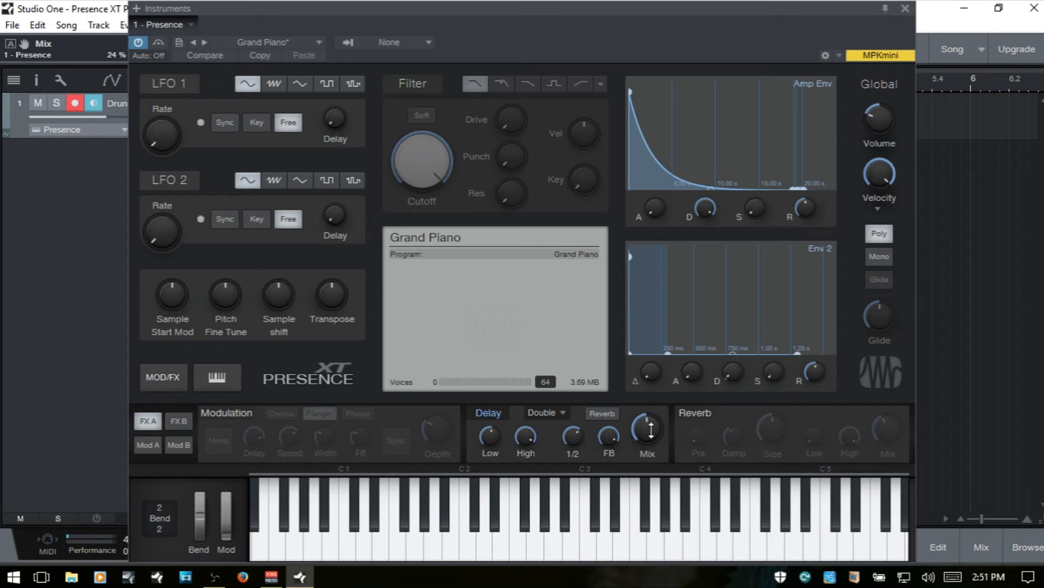
Enable the Reverb effect, readjust the delay mix and reduce the delay feedback to about 52%
left_click_drag(650, 430, 674, 514)
left_click(695, 412)
left_click_drag(650, 431, 647, 407)
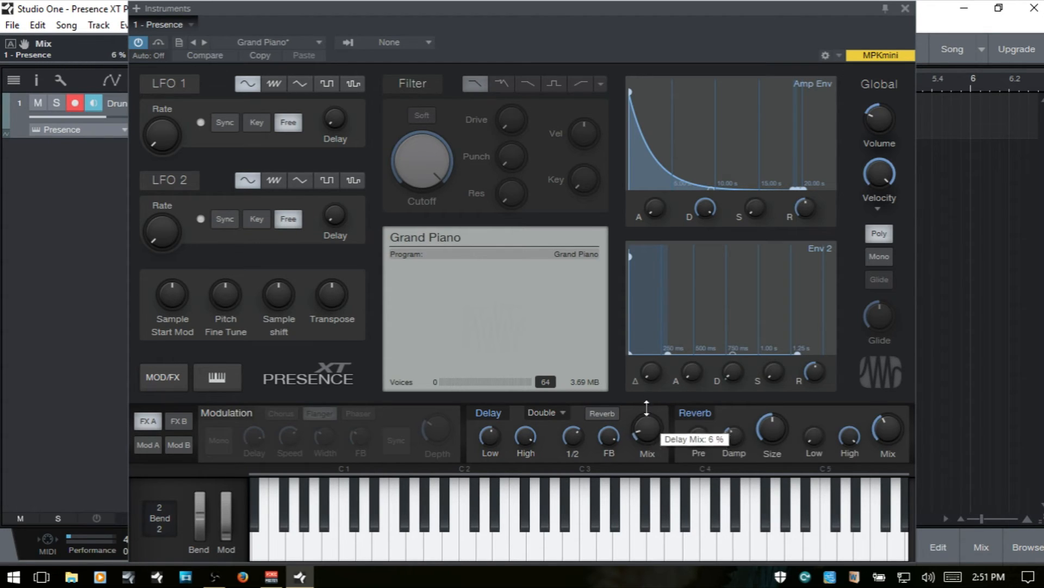
left_click_drag(608, 439, 609, 519)
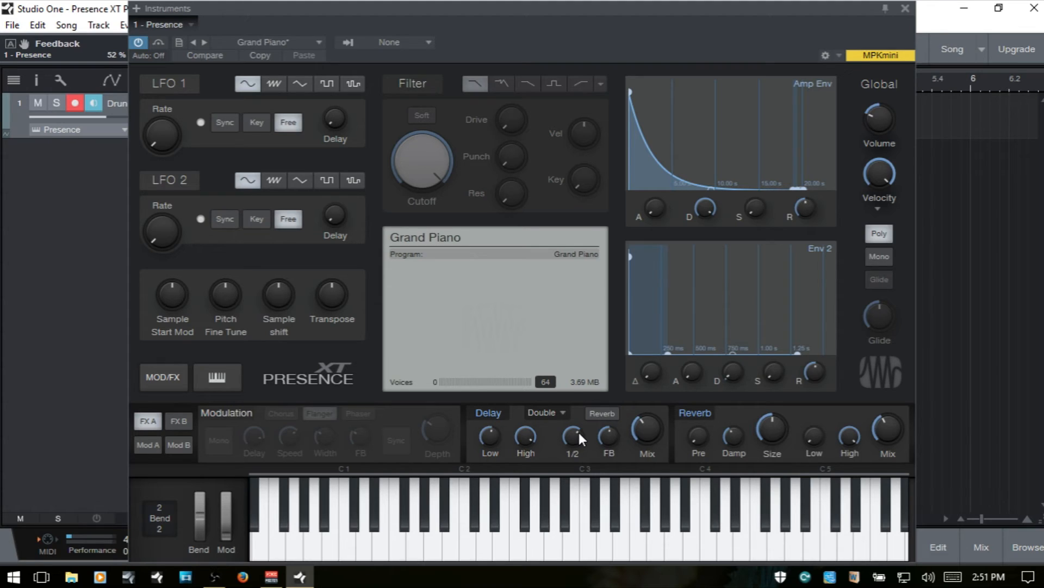
Try a delay time of 4 Bars and settle on 1/16 D
scroll(578, 430, "up", 5)
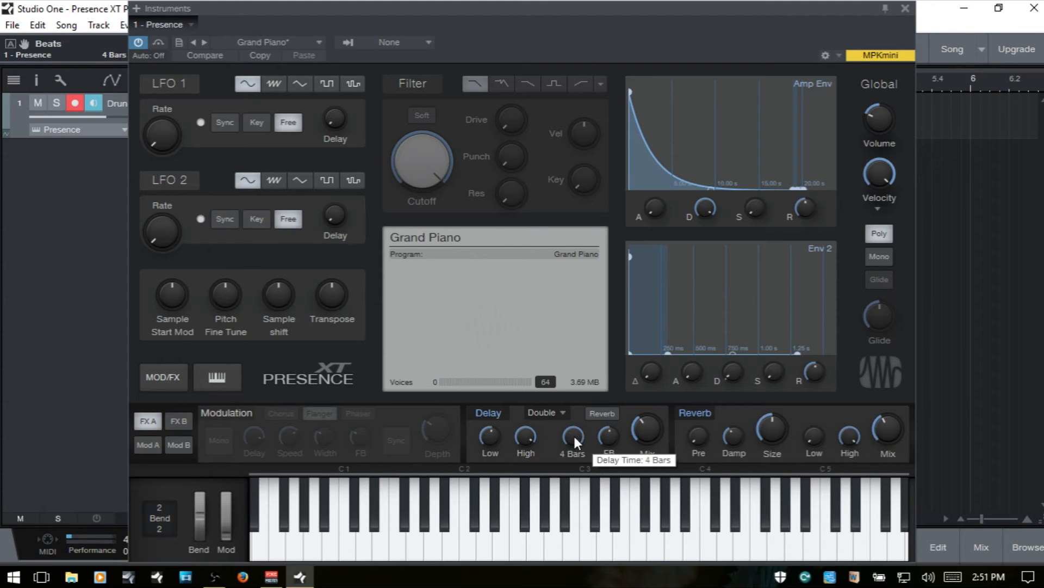
scroll(573, 433, "down", 8)
scroll(575, 432, "up", 1)
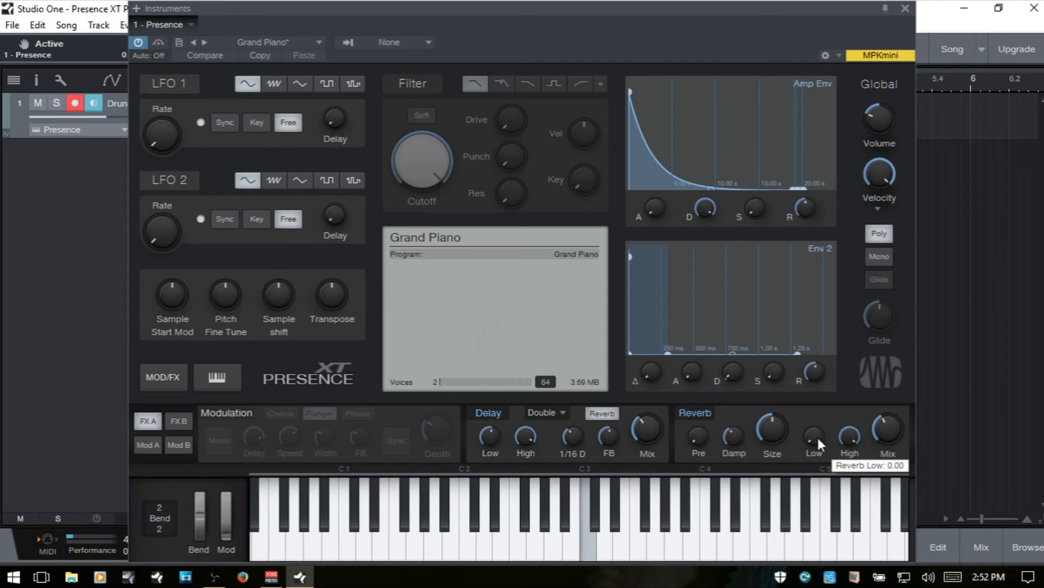
Raise the reverb mix to its maximum and increase the reverb size
left_click_drag(889, 428, 890, 327)
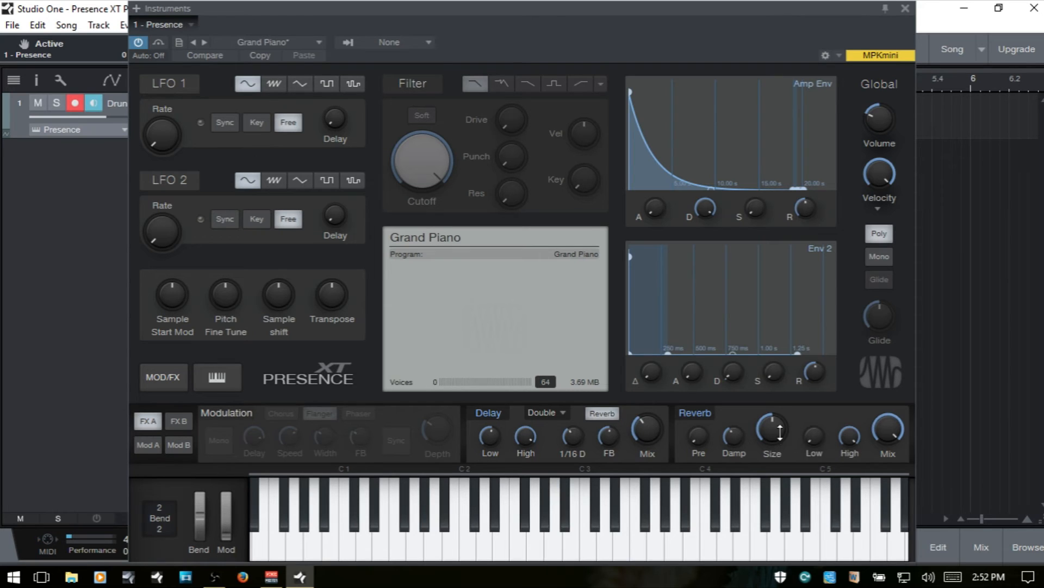
left_click_drag(780, 431, 786, 368)
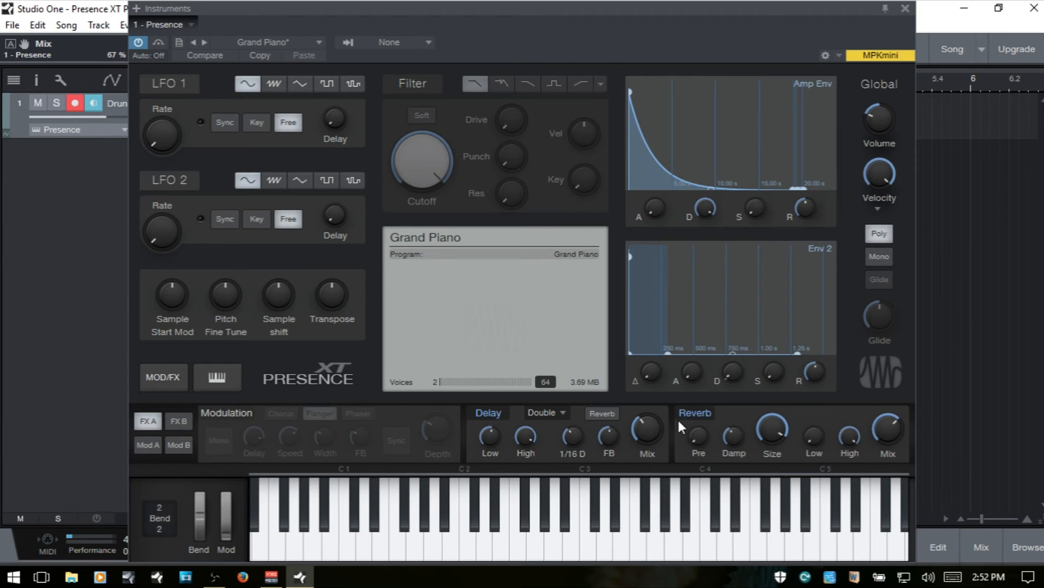
Switch the Reverb effect off and on again, and turn on the delay's Reverb option
left_click(699, 414)
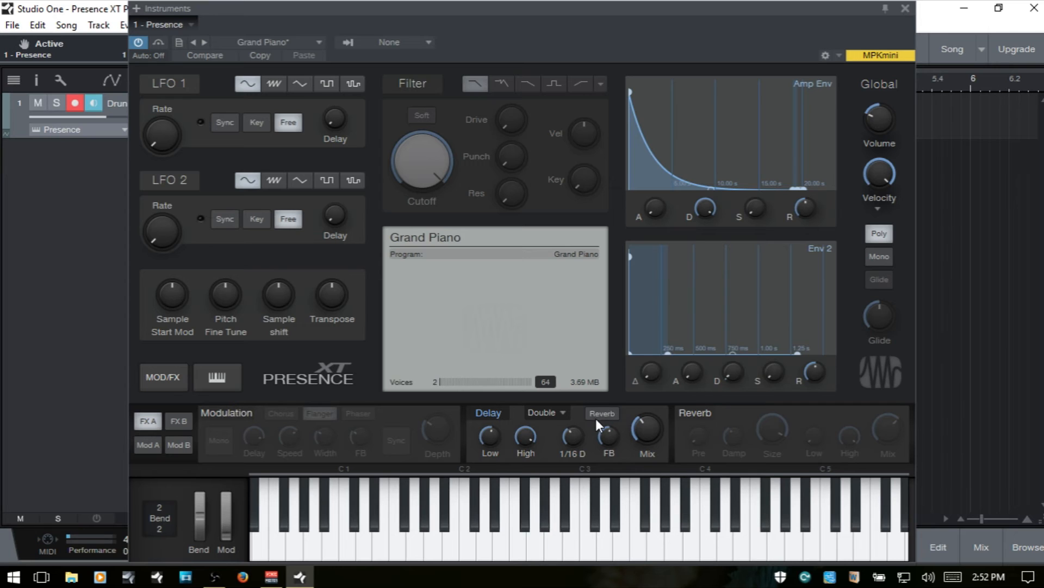
left_click(598, 417)
left_click(696, 415)
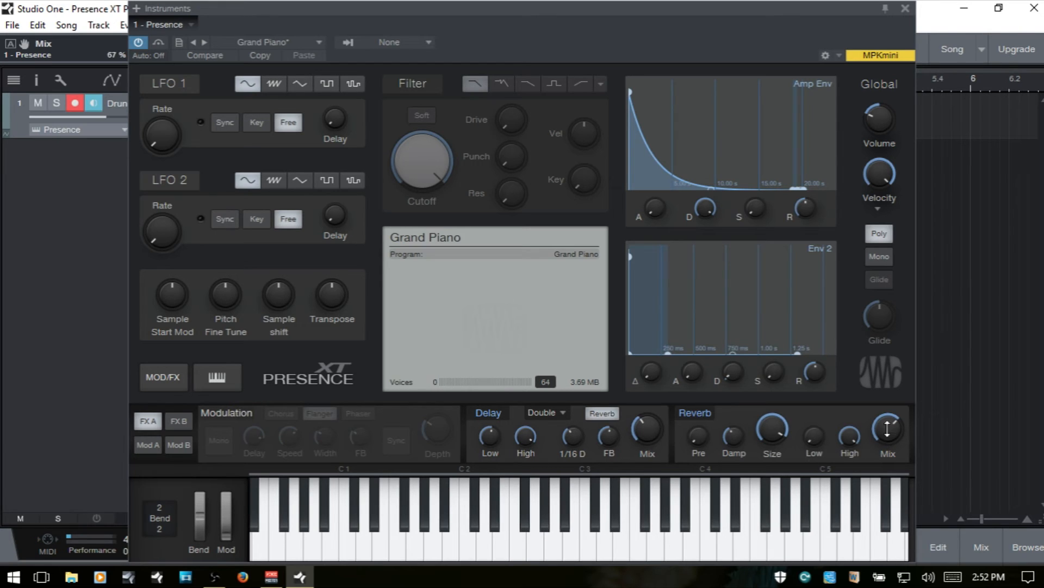
Reduce the reverb mix and size, and turn off the Delay effect
left_click_drag(887, 433, 888, 454)
left_click_drag(774, 429, 791, 490)
left_click(487, 412)
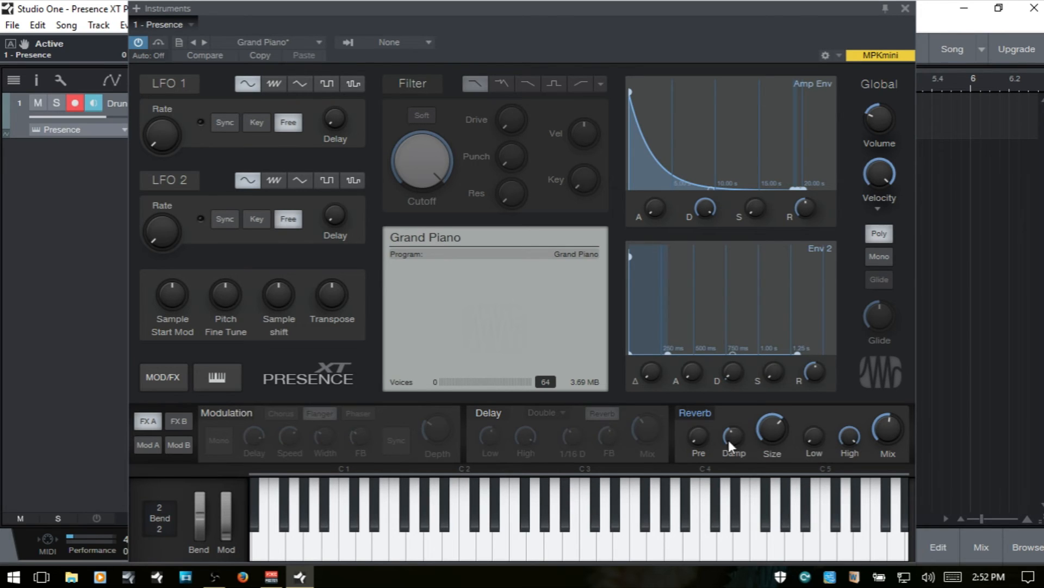
Try different reverb pre-delay amounts, adjust the damping and raise the reverb mix to about 99%
left_click_drag(698, 437, 703, 388)
left_click_drag(696, 442, 715, 389)
left_click_drag(696, 435, 716, 505)
left_click_drag(701, 439, 723, 478)
left_click_drag(734, 441, 795, 462)
left_click_drag(895, 441, 899, 386)
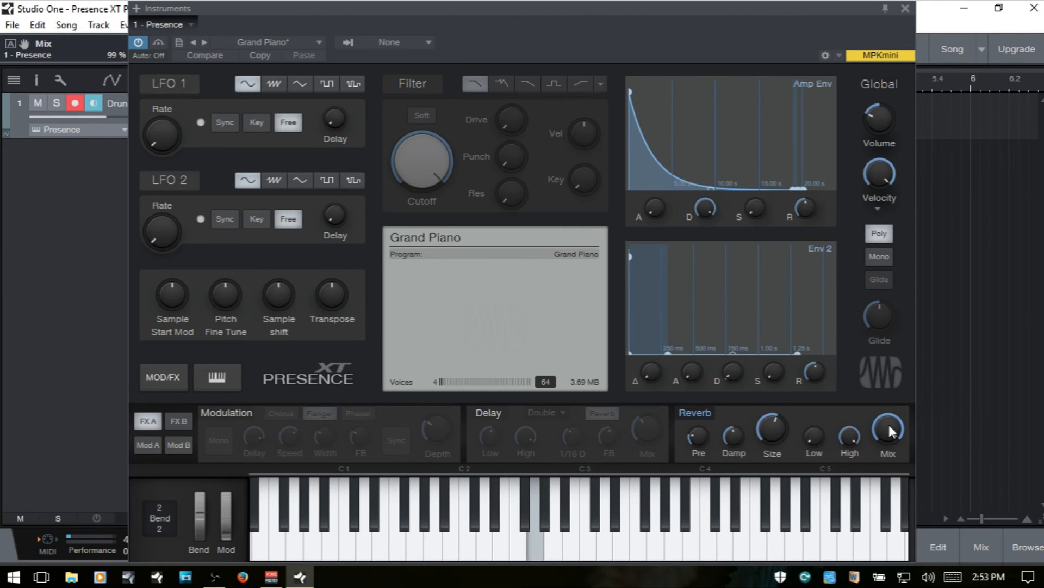
Reduce the reverb mix to about 67% and turn off the Reverb effect
left_click_drag(890, 429, 894, 483)
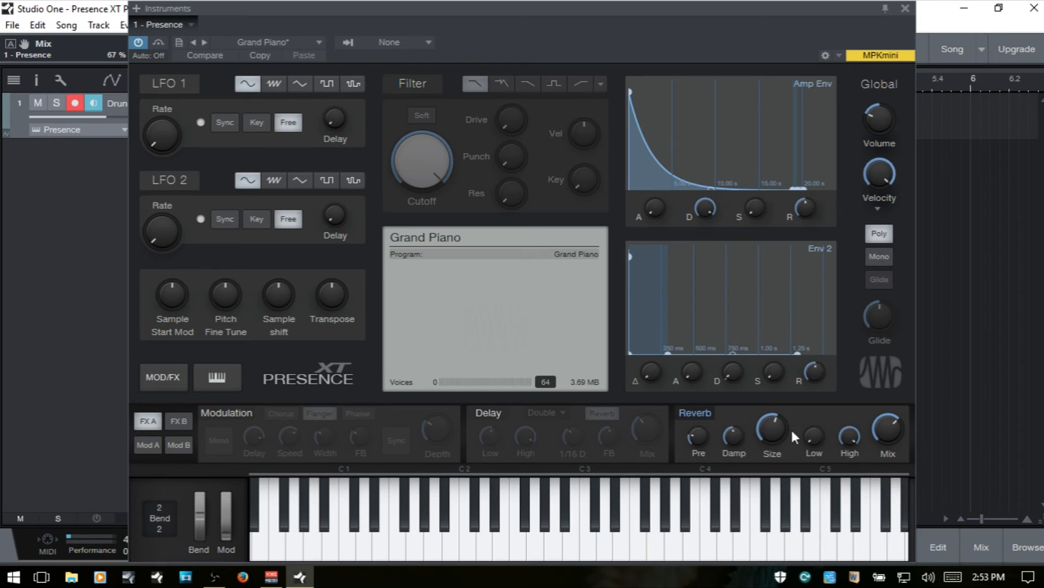
left_click(691, 412)
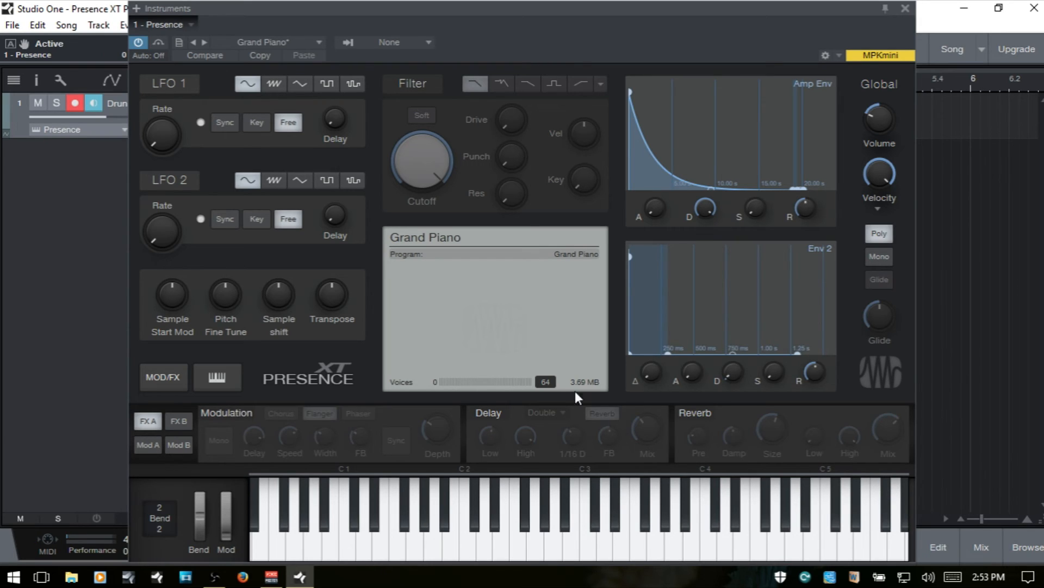
Show the FX B effects and turn on the Gater
left_click(179, 422)
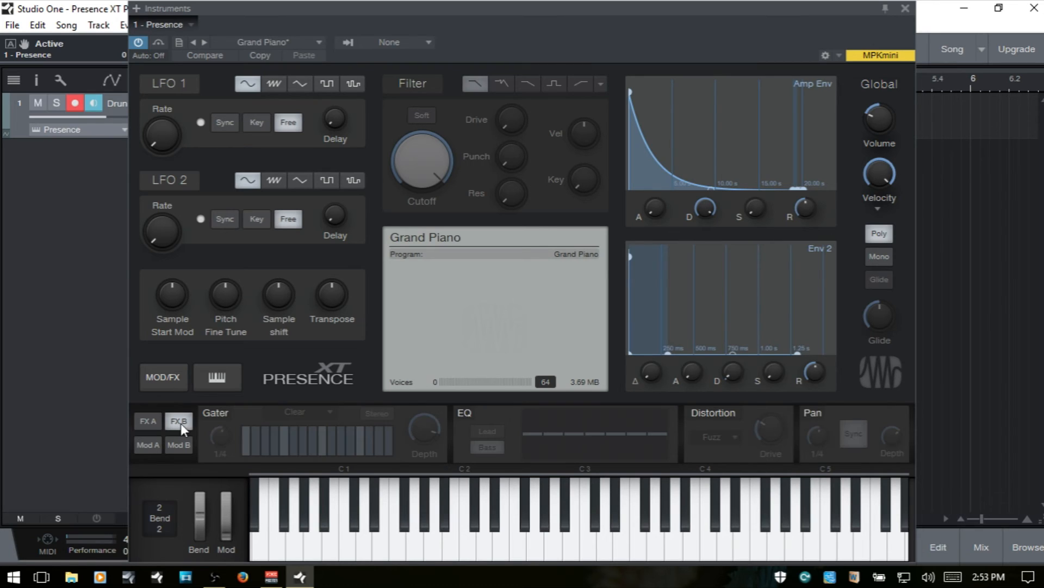
left_click(215, 413)
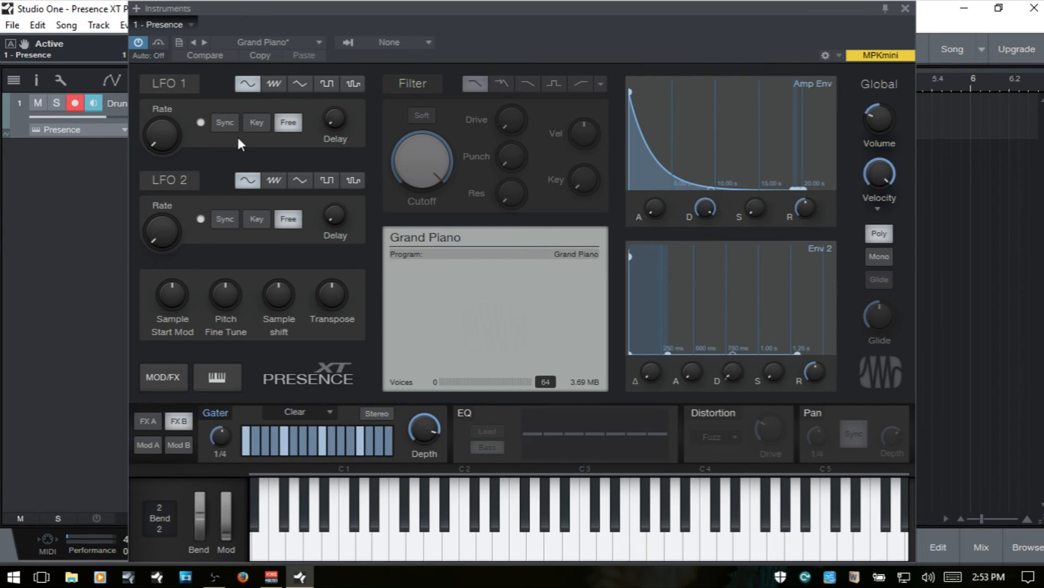
Load the Analog Fifths preset from the Synths folder and lower the global volume to about -8.9 dB
left_click(292, 42)
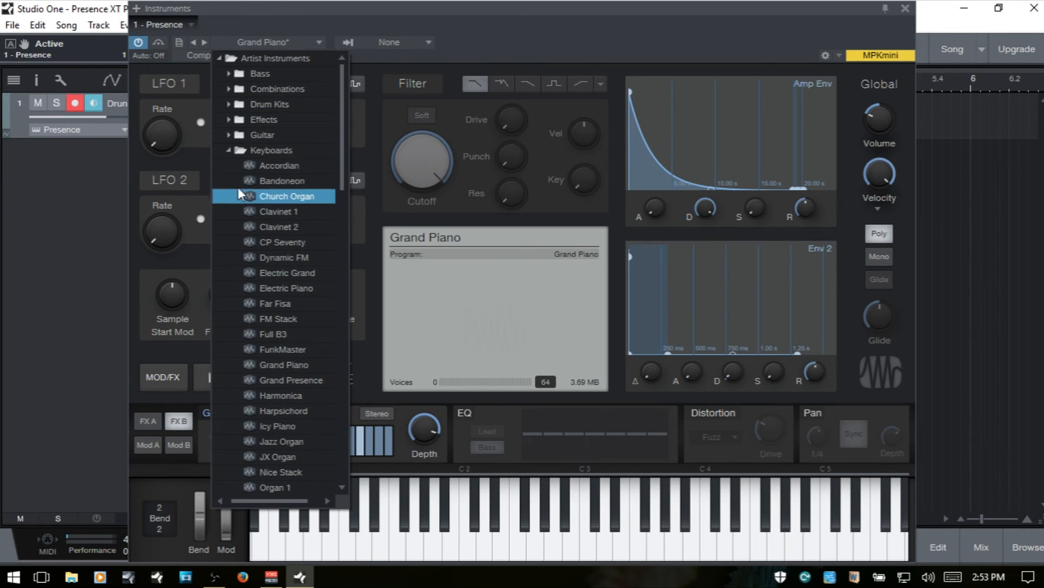
left_click(228, 152)
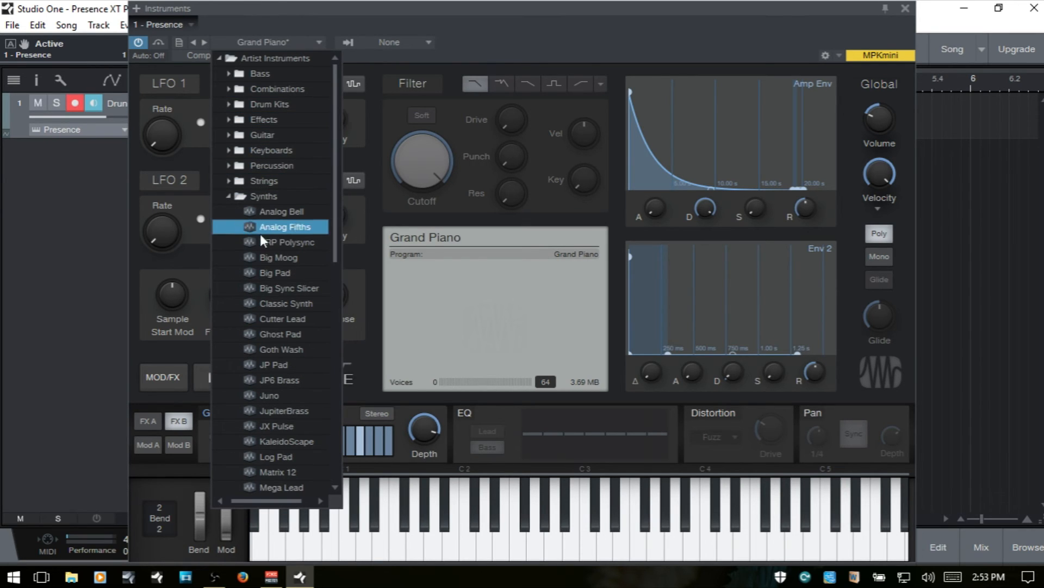
left_click(302, 227)
left_click(511, 12)
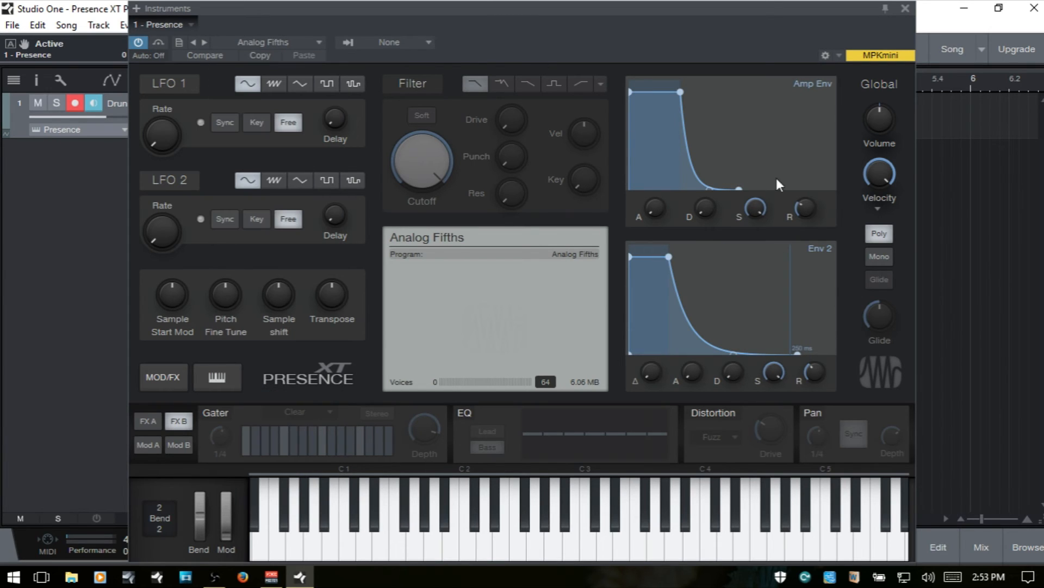
mouse_move(879, 117)
left_mouse_down()
mouse_move(898, 159)
mouse_move(900, 207)
mouse_move(879, 120)
mouse_move(884, 133)
left_mouse_up()
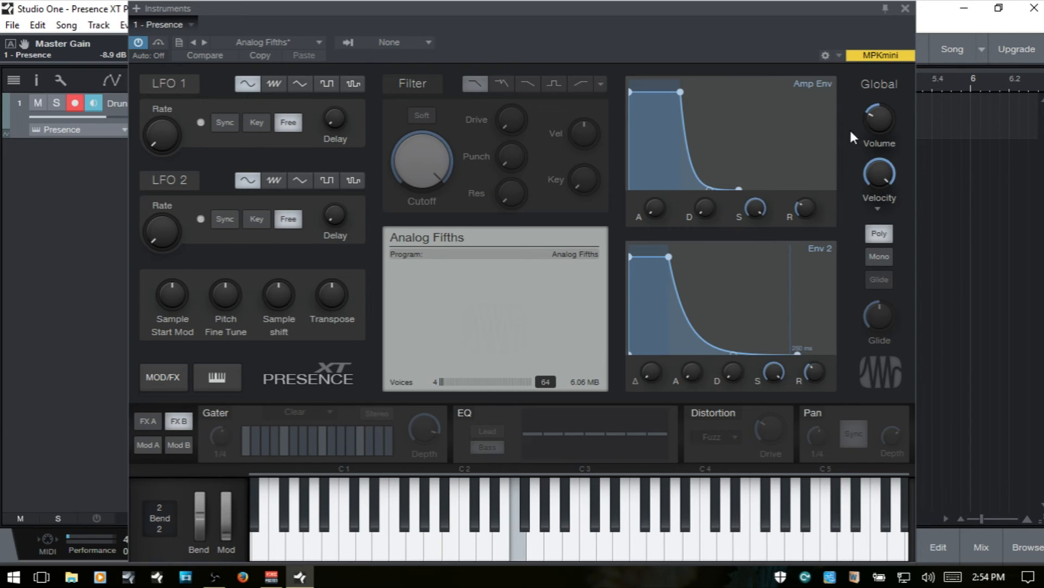
Turn on the Gater, audition its Trance and Slackjoint patterns, and select the Pulsorate pattern
left_click(213, 412)
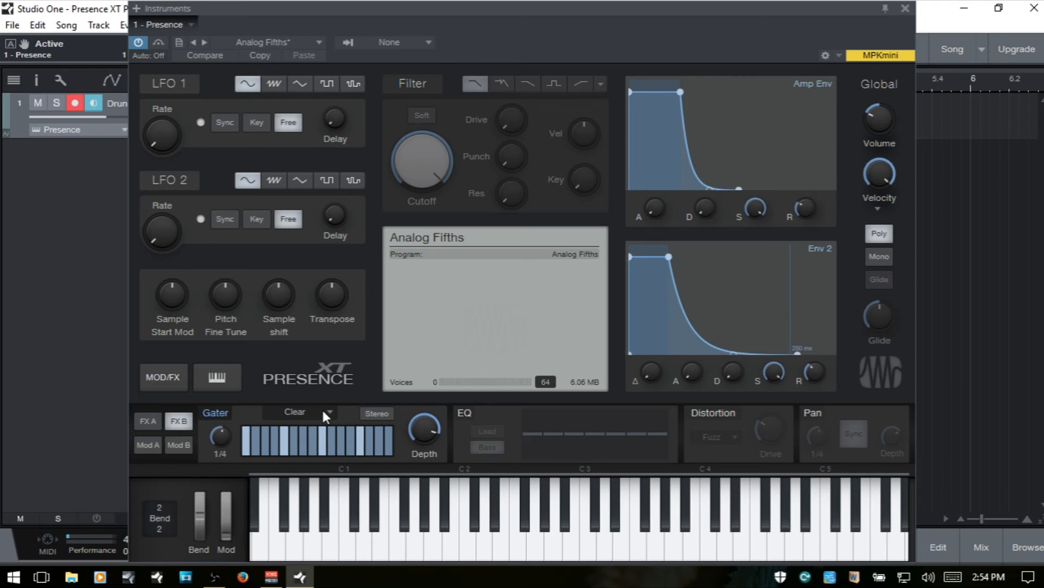
left_click(301, 411)
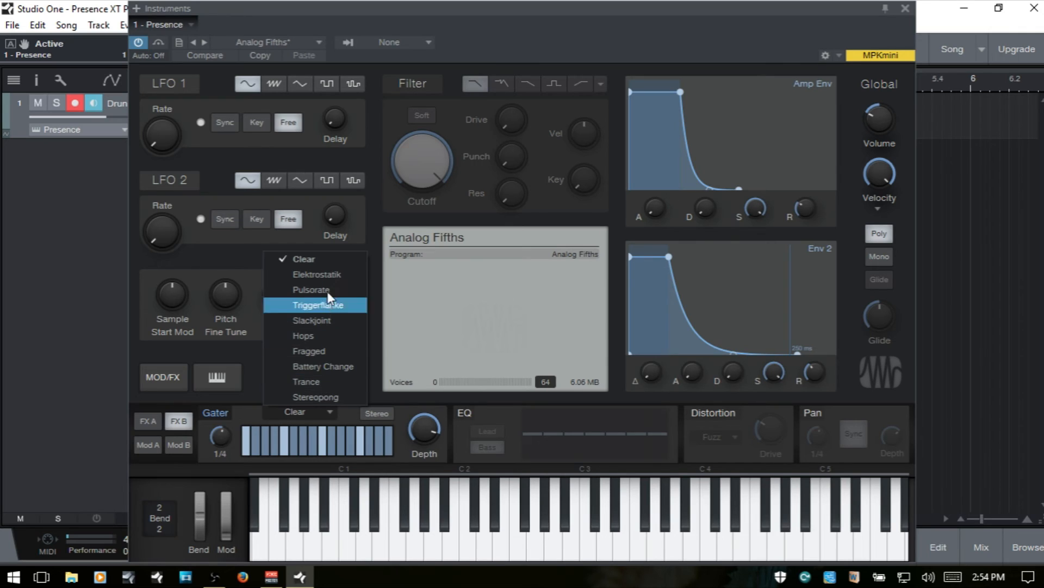
left_click(330, 382)
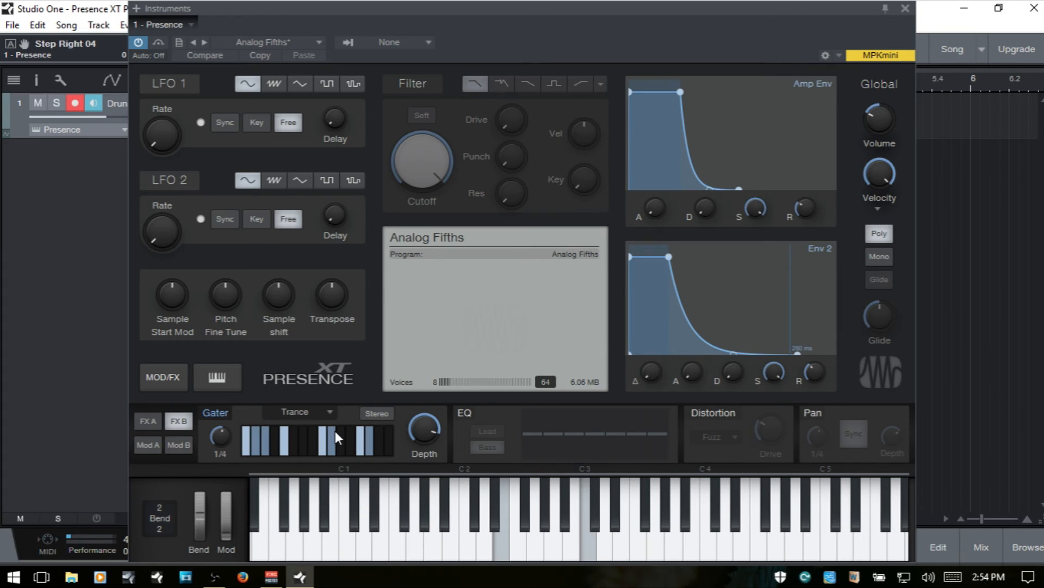
left_click(301, 412)
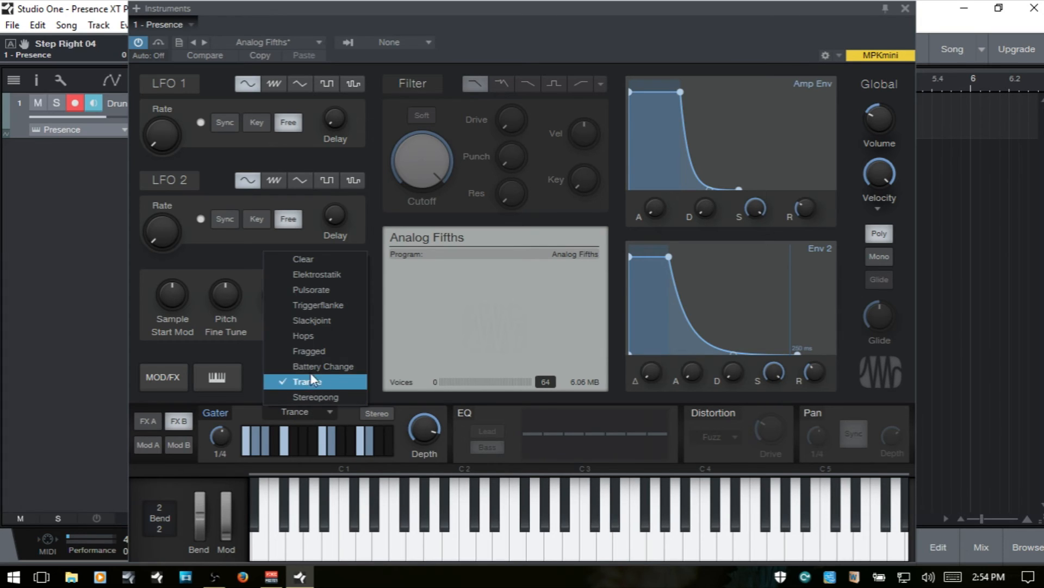
left_click(308, 320)
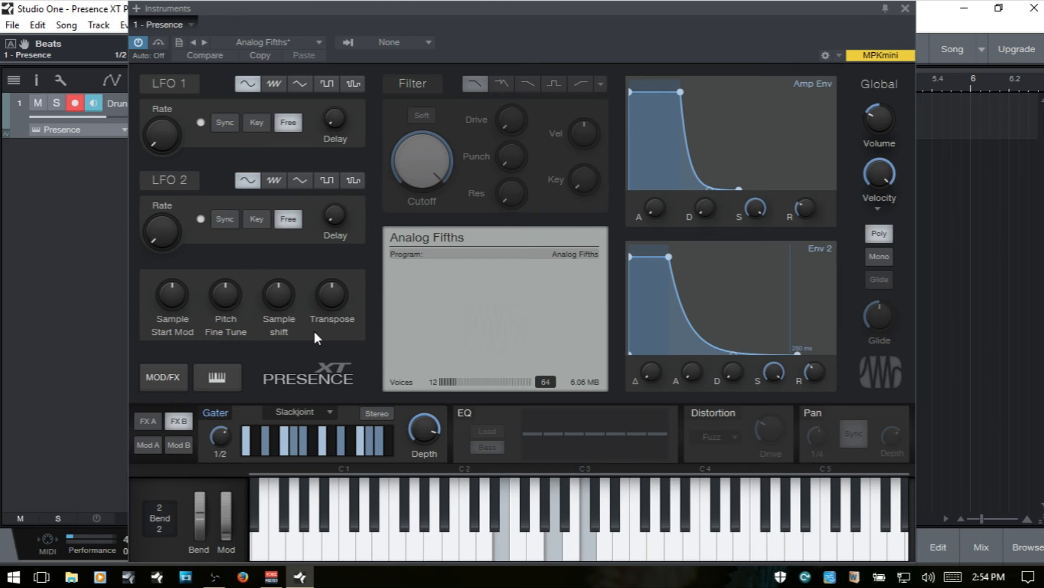
left_click(308, 408)
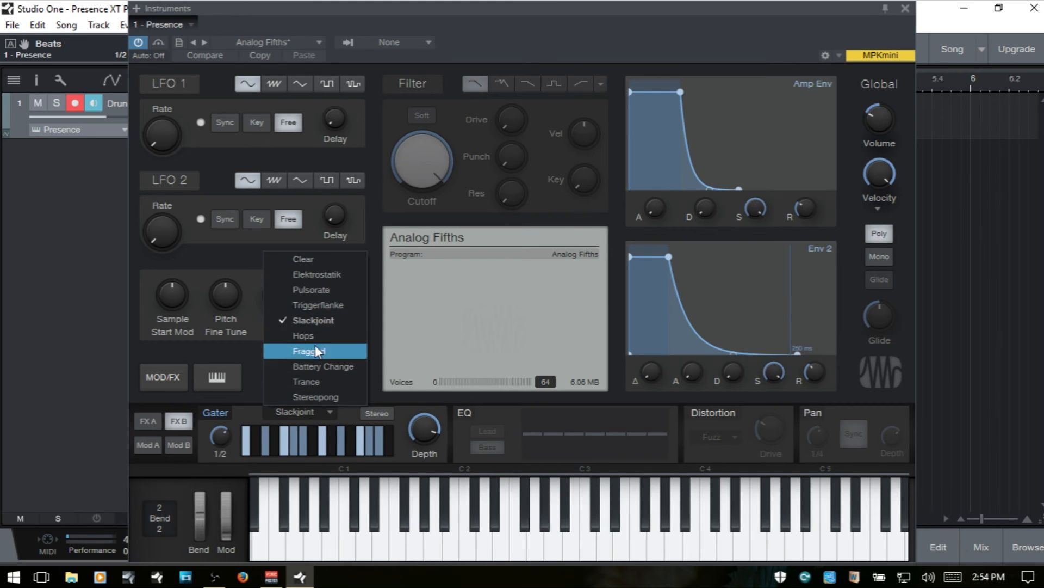
left_click(313, 287)
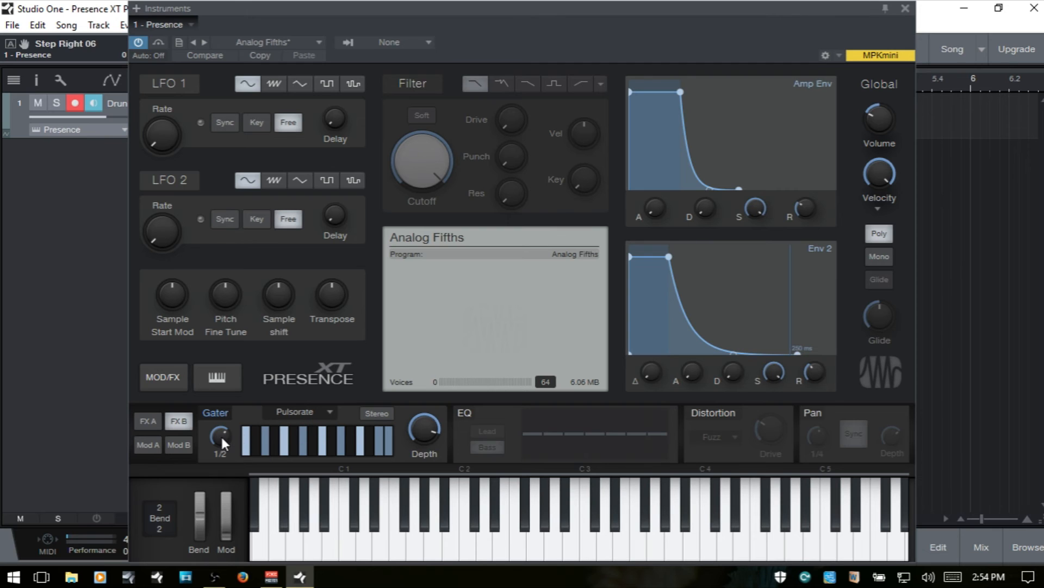
Try Gater beat lengths between 1/16 T and 2 Bars, ending on 1/2 D
left_click_drag(222, 439, 221, 453)
scroll(220, 435, "down", 4)
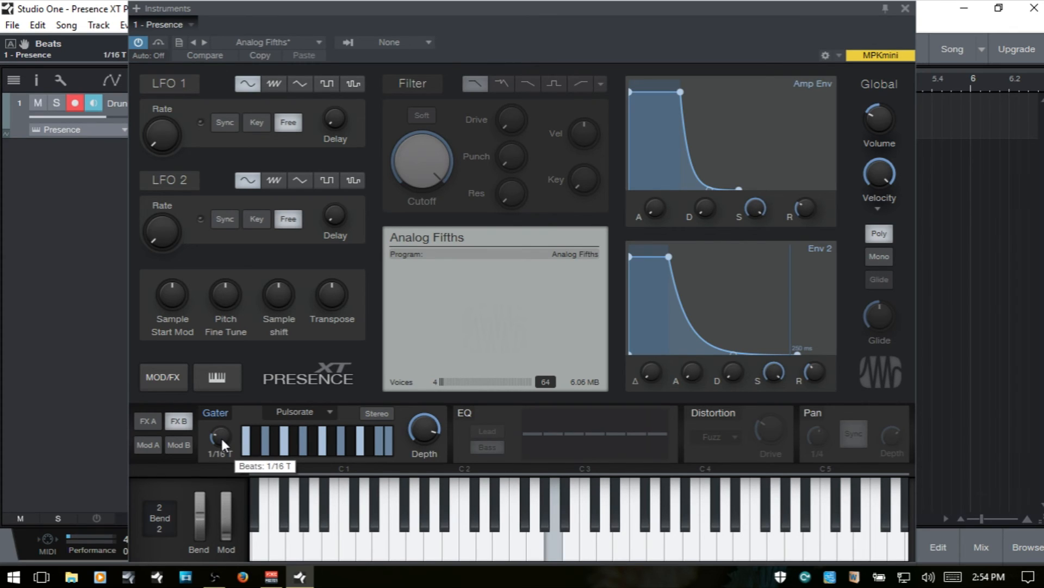
scroll(220, 436, "down", 3)
scroll(221, 430, "up", 8)
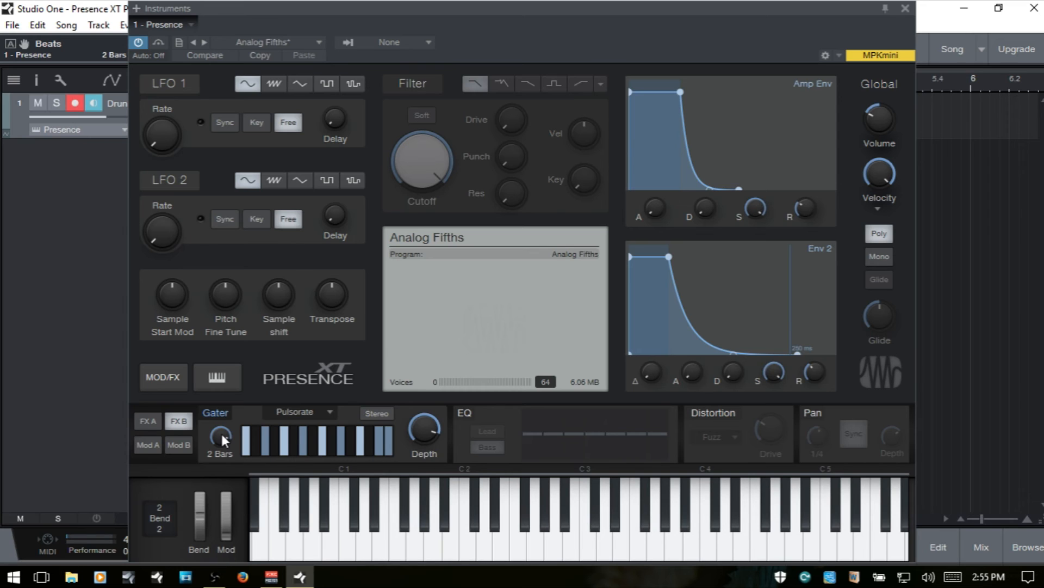
scroll(221, 431, "down", 1)
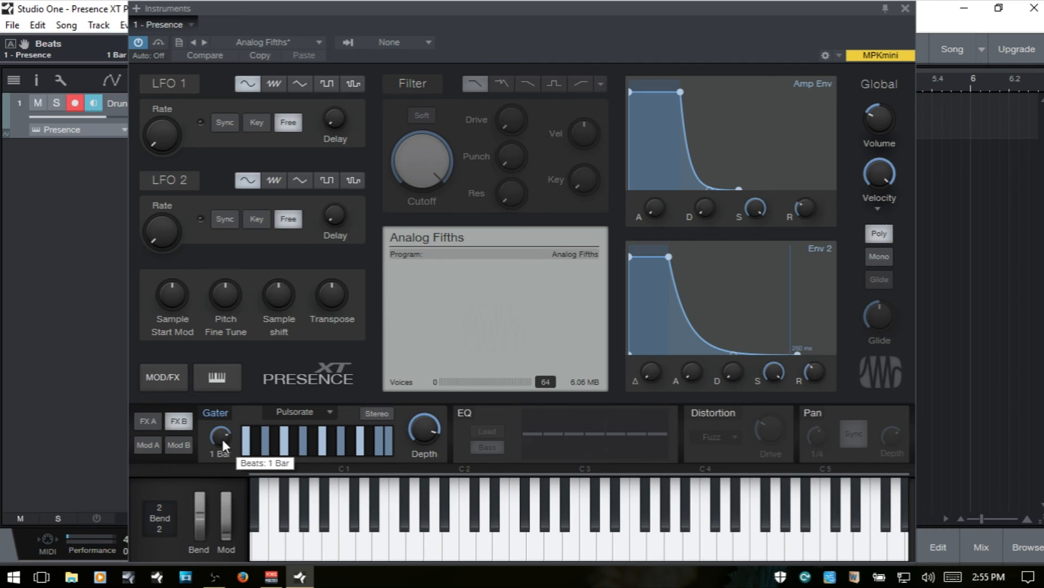
scroll(219, 438, "up", 1)
scroll(220, 438, "down", 3)
scroll(217, 432, "up", 1)
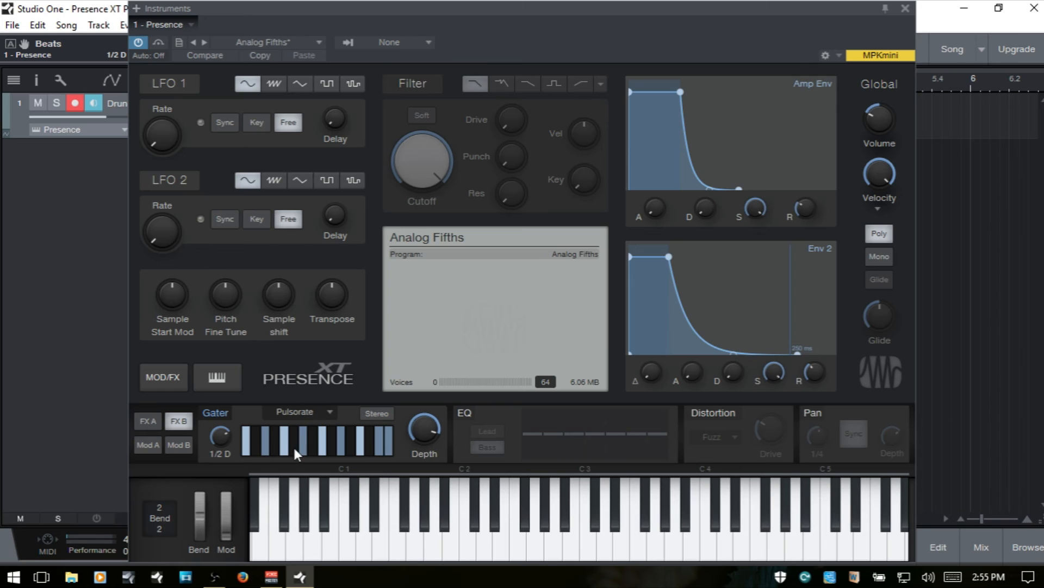
Redraw the second half of the Gater pattern, enable Stereo and alternate its active steps between the two channels
left_click_drag(317, 444, 374, 446)
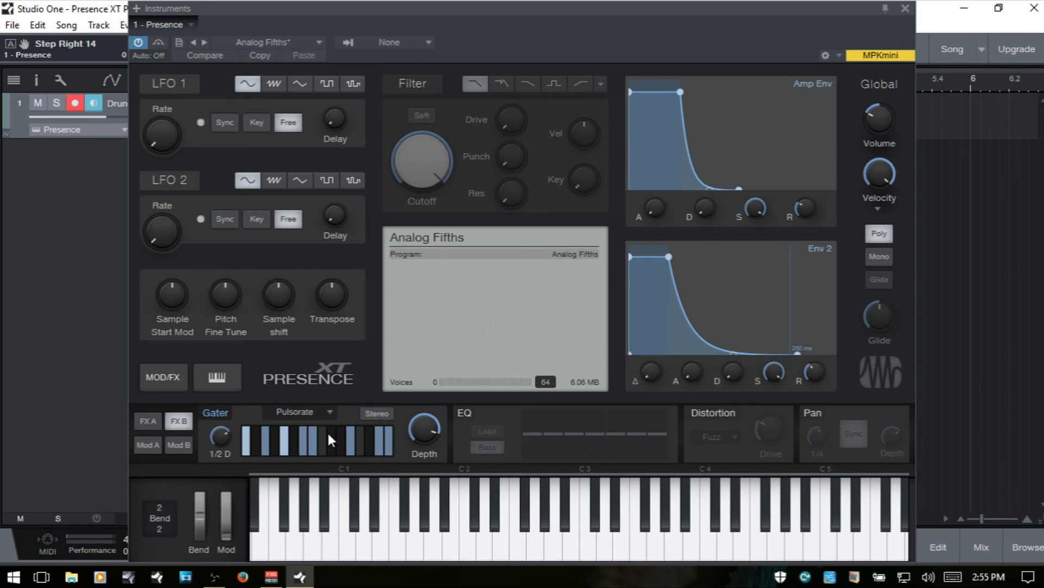
left_click(377, 416)
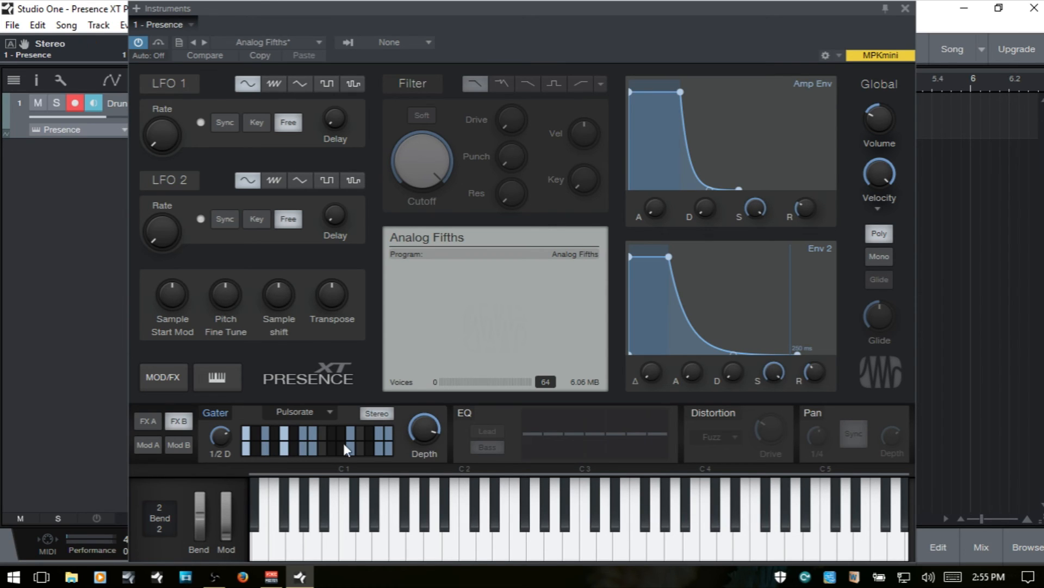
left_click(304, 430)
left_click(314, 449)
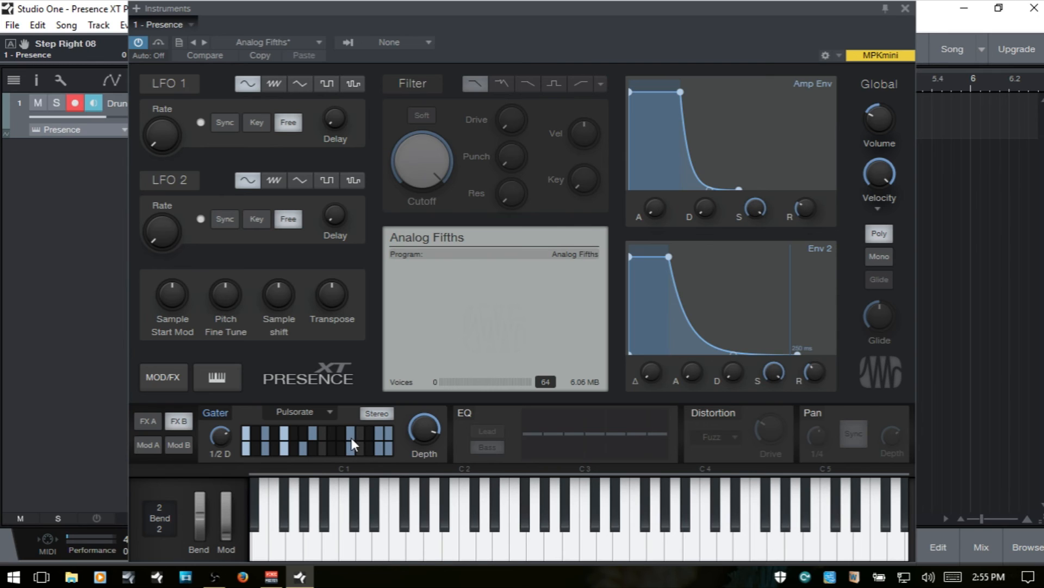
left_click(344, 436)
left_click(350, 434)
left_click(343, 447)
left_click(379, 432)
left_click(391, 445)
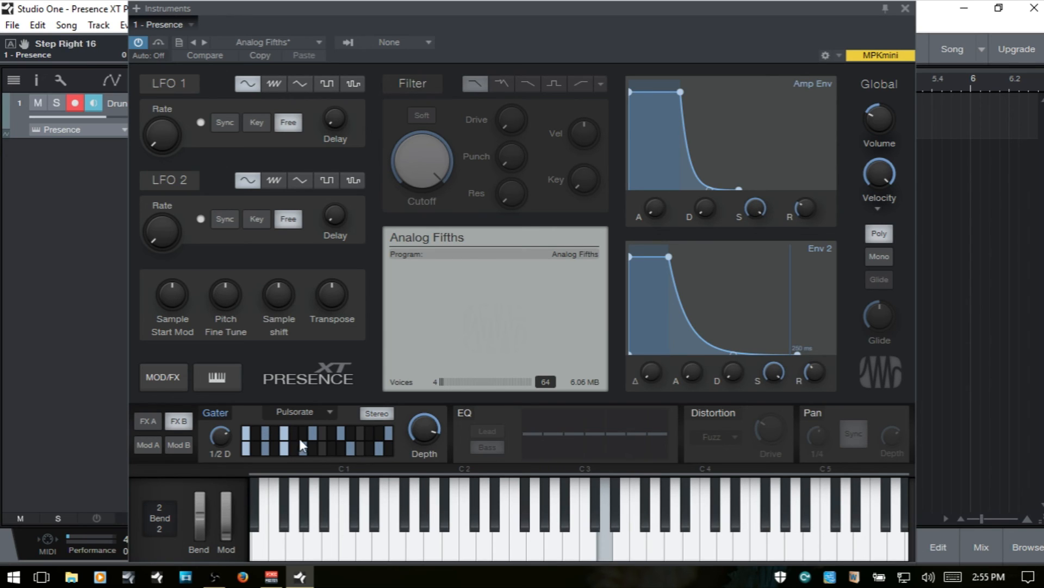
Try different Gater depths, ending at about 79%, and turn off the Gater
mouse_move(420, 433)
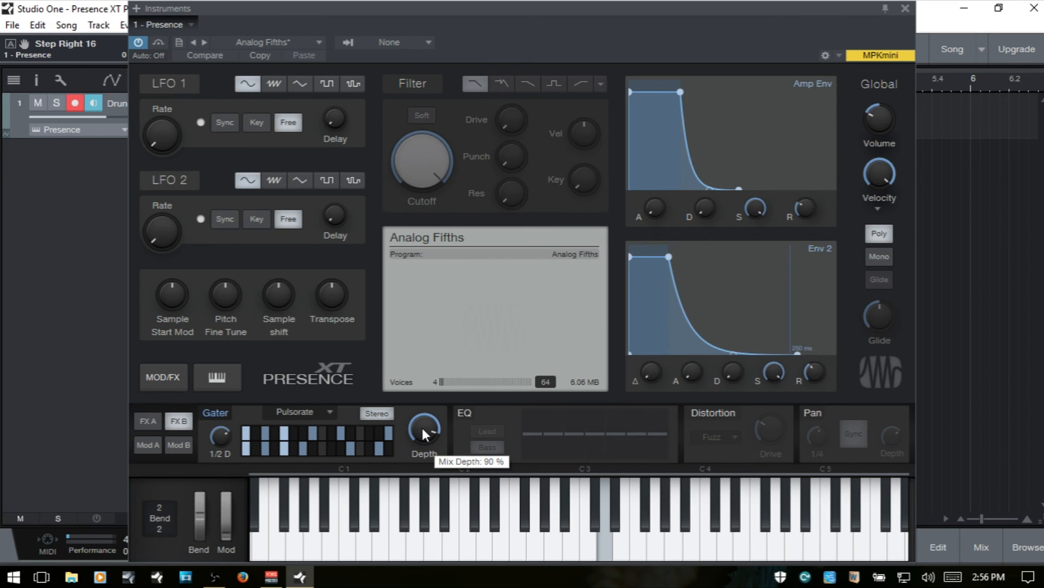
left_click_drag(422, 427, 429, 366)
left_click_drag(434, 431, 431, 411)
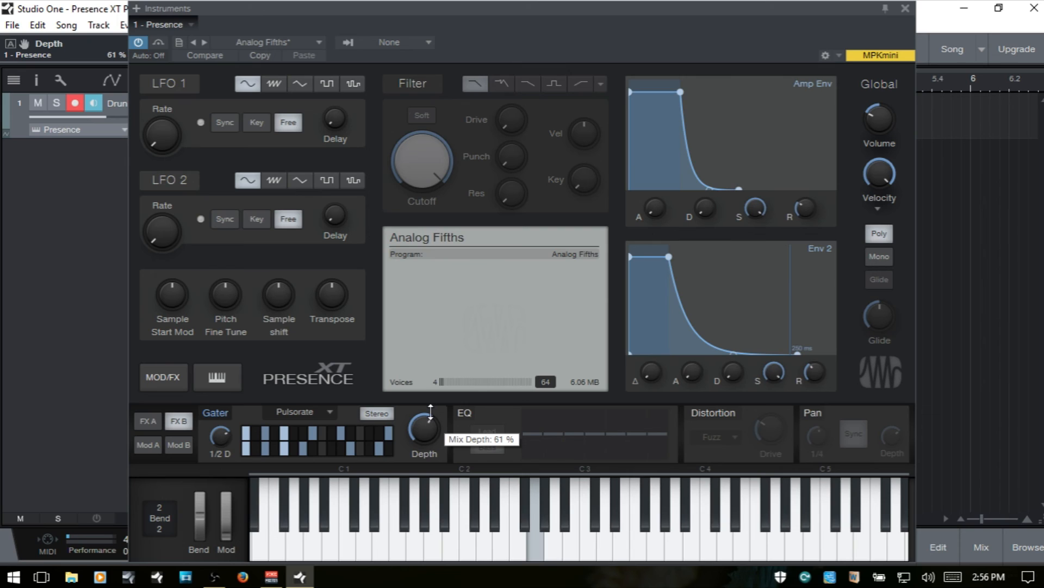
left_click_drag(430, 412, 435, 389)
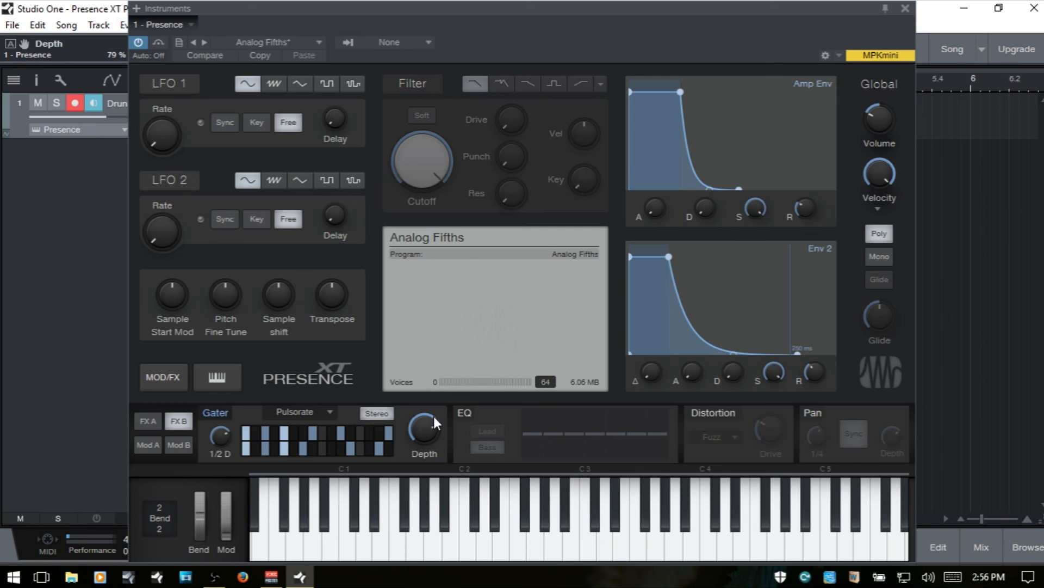
left_click(215, 412)
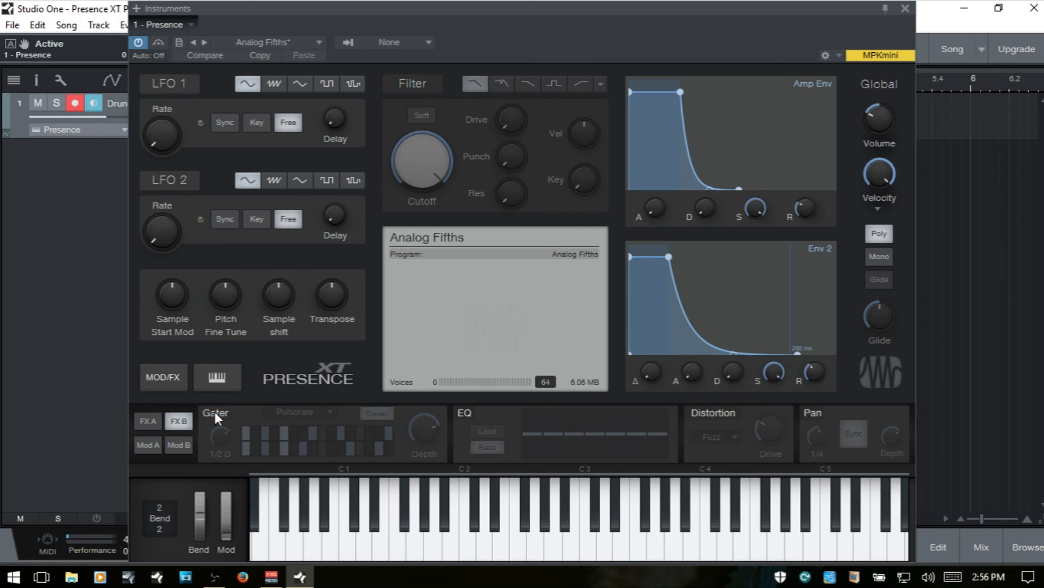
Turn on the EQ, cut its three lowest bands and boost the sixth band to about +8.0 dB
left_click(466, 414)
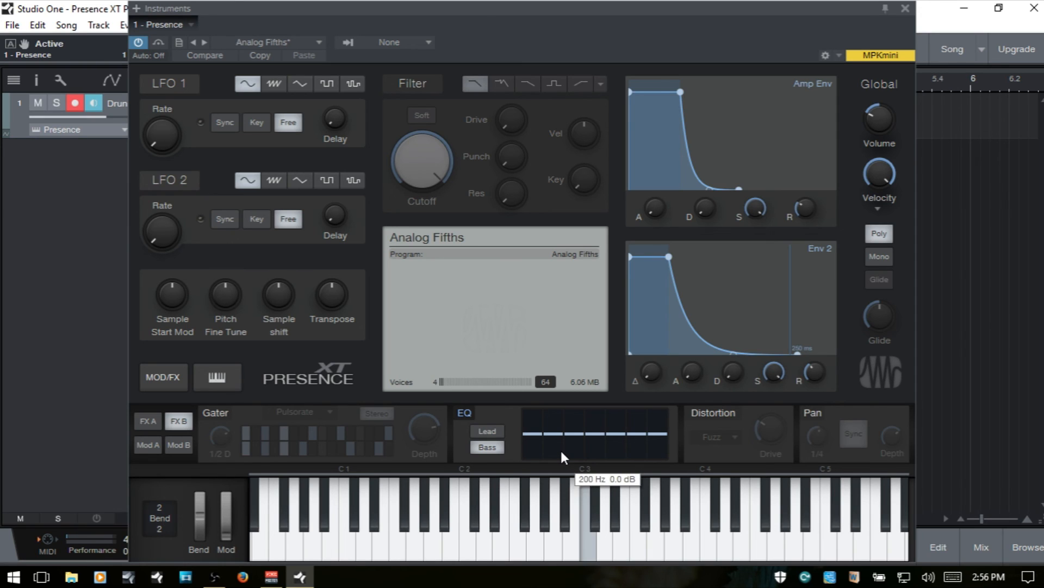
mouse_move(541, 441)
left_mouse_down()
mouse_move(534, 455)
mouse_move(550, 443)
left_mouse_up()
left_click_drag(638, 434, 641, 421)
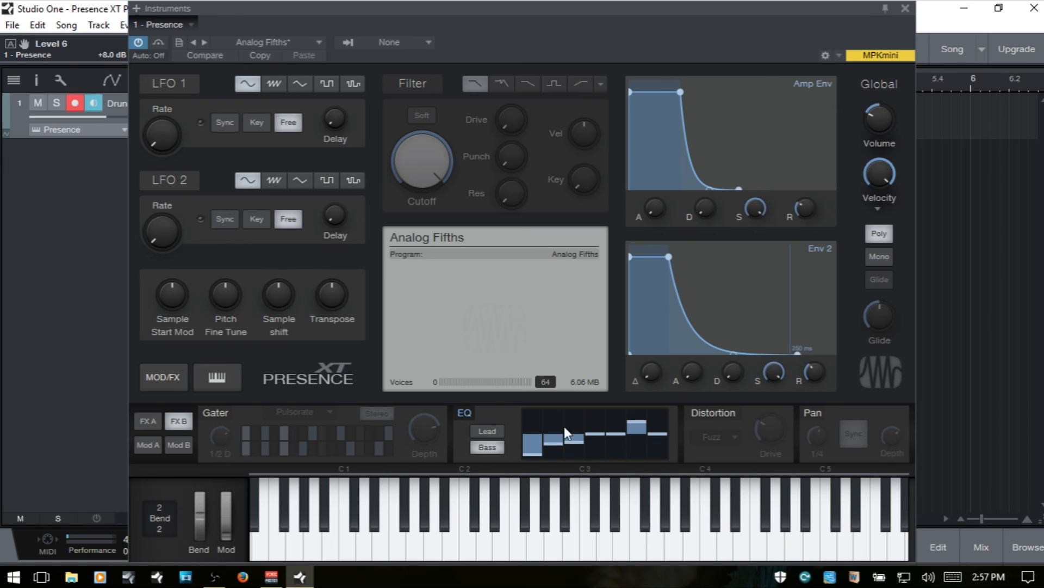
Compare the EQ's Lead and Bass types with the sixth band cut to about -7.5 dB, and turn off the EQ
left_click(488, 430)
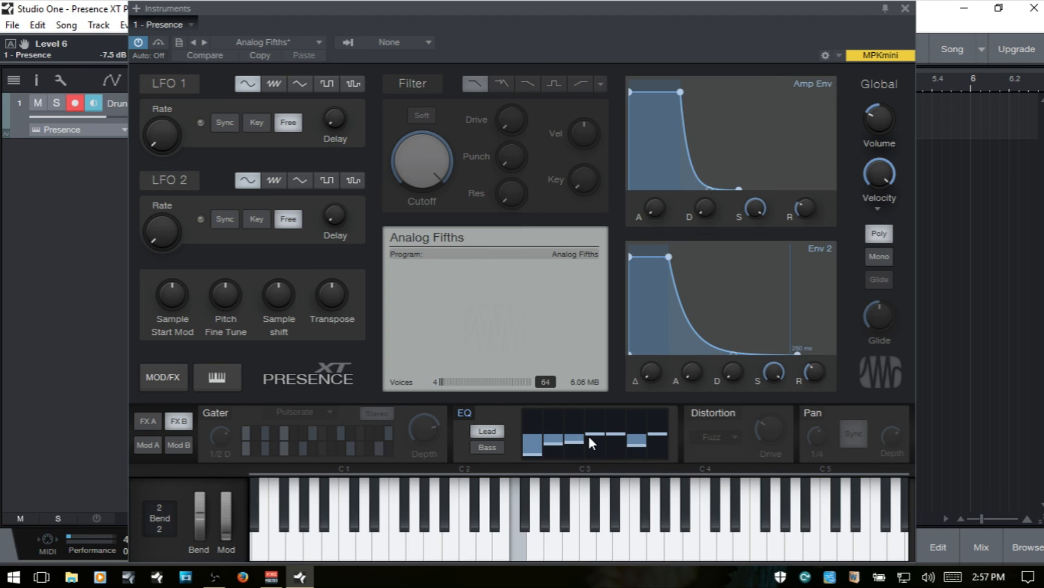
left_click(489, 442)
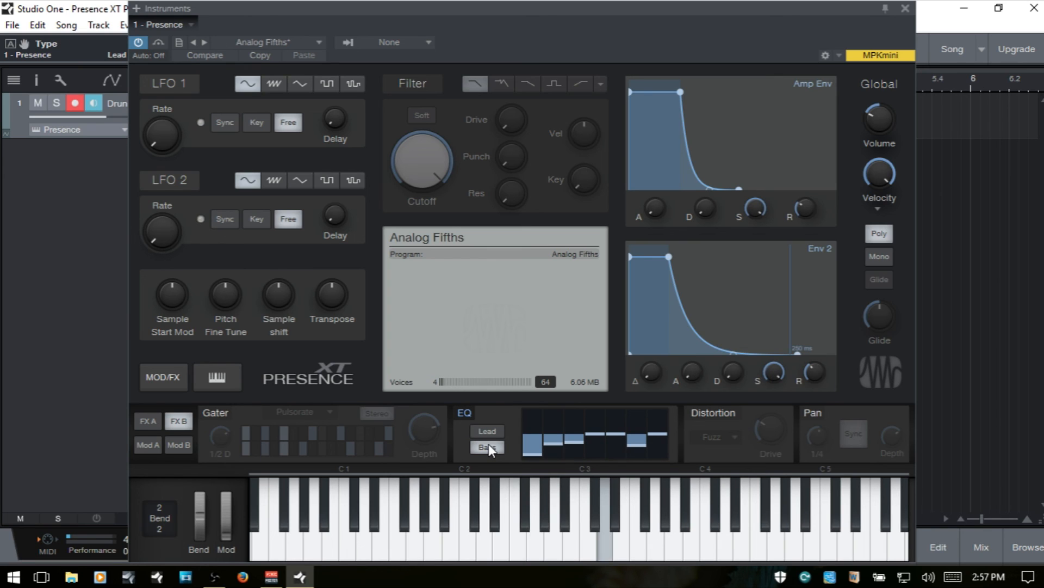
left_click(494, 432)
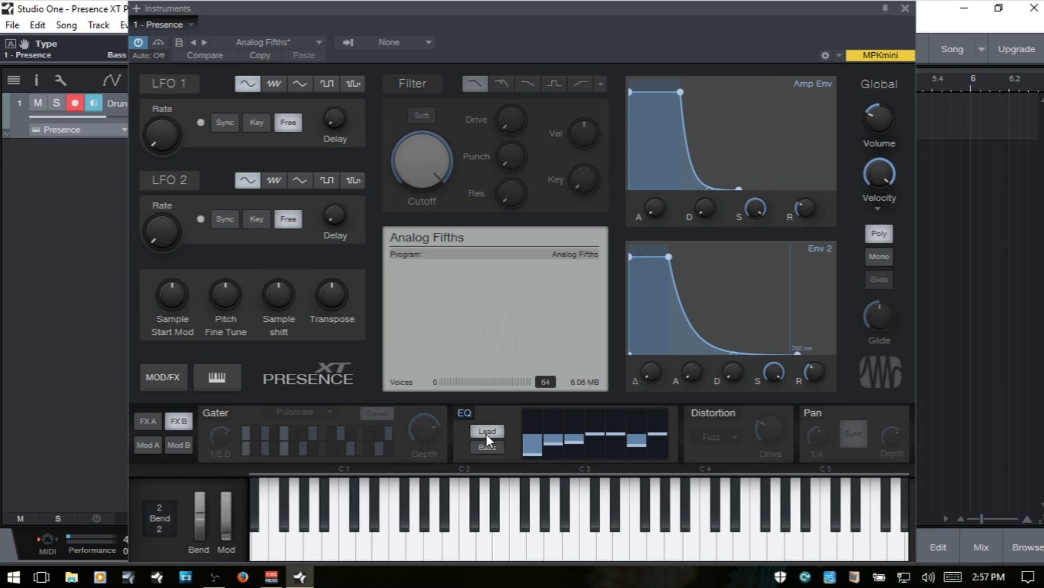
left_click(471, 414)
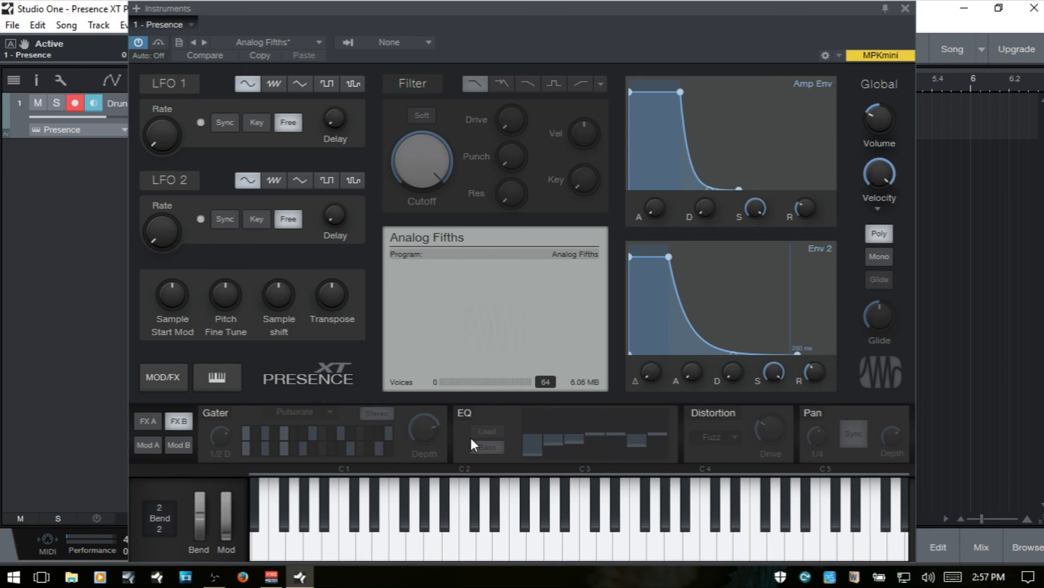
Turn on the Distortion and review its available types, keeping Fuzz selected
left_click(725, 414)
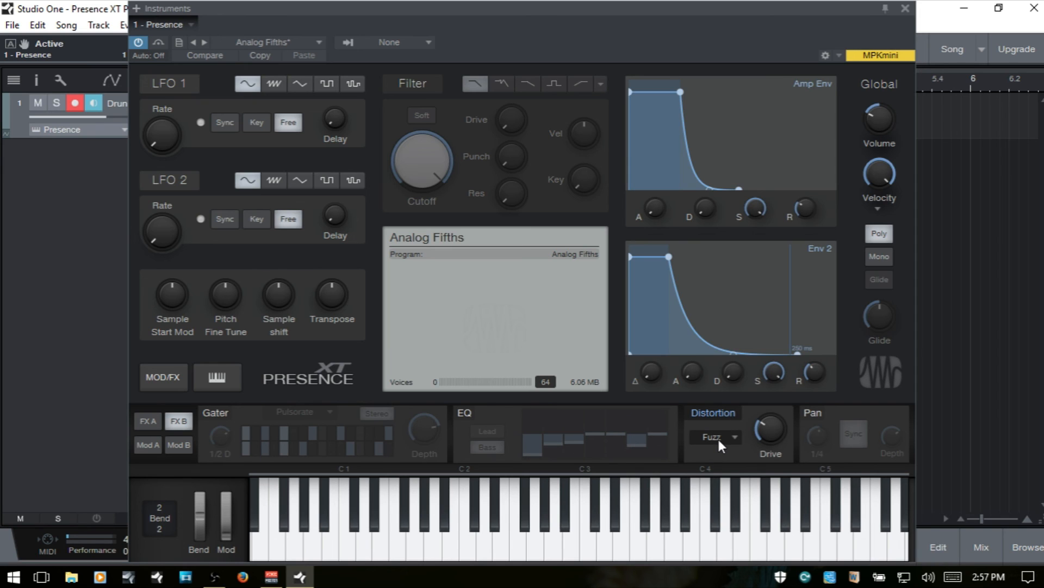
left_click(718, 438)
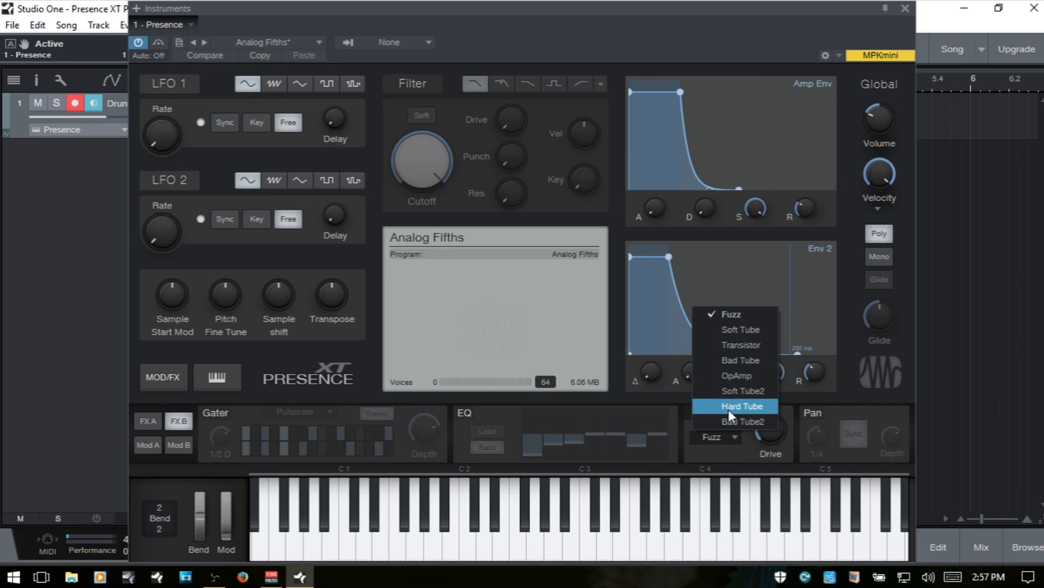
left_click(724, 456)
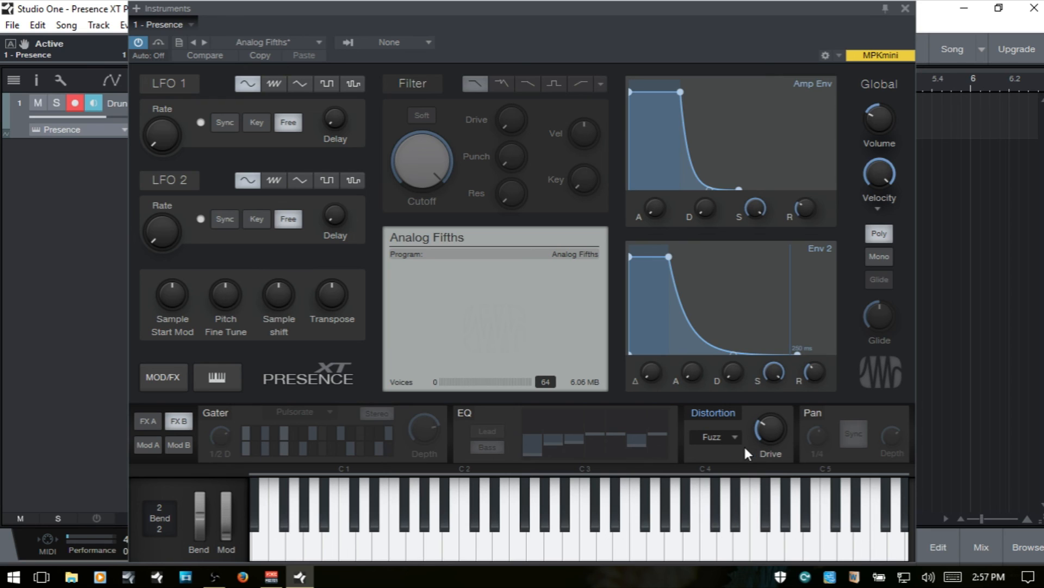
Switch from the Distortion to the Pan effect, with its synced rate at 1/16 and its depth at 48%
left_click(814, 414)
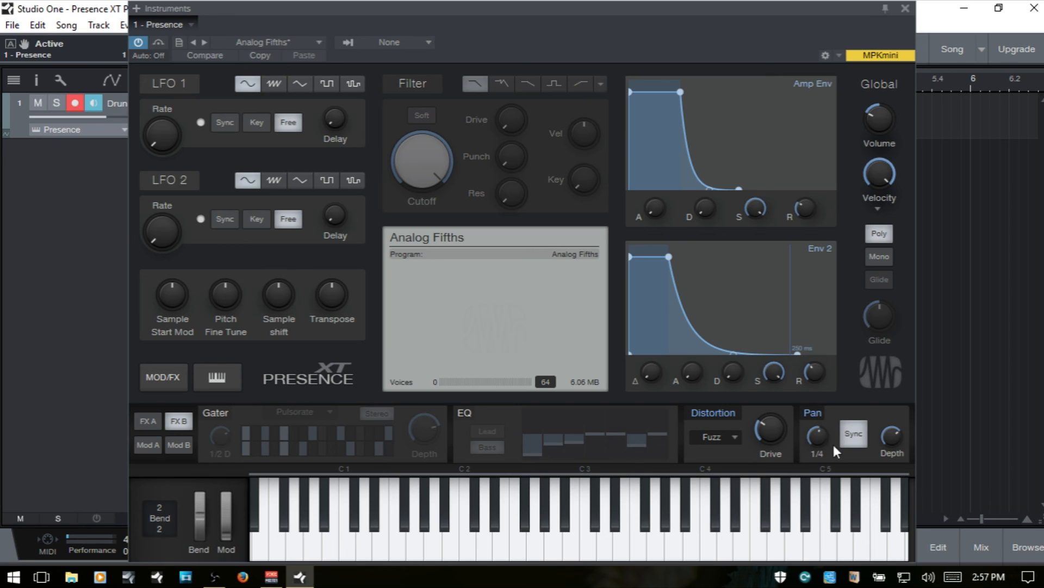
left_click(715, 414)
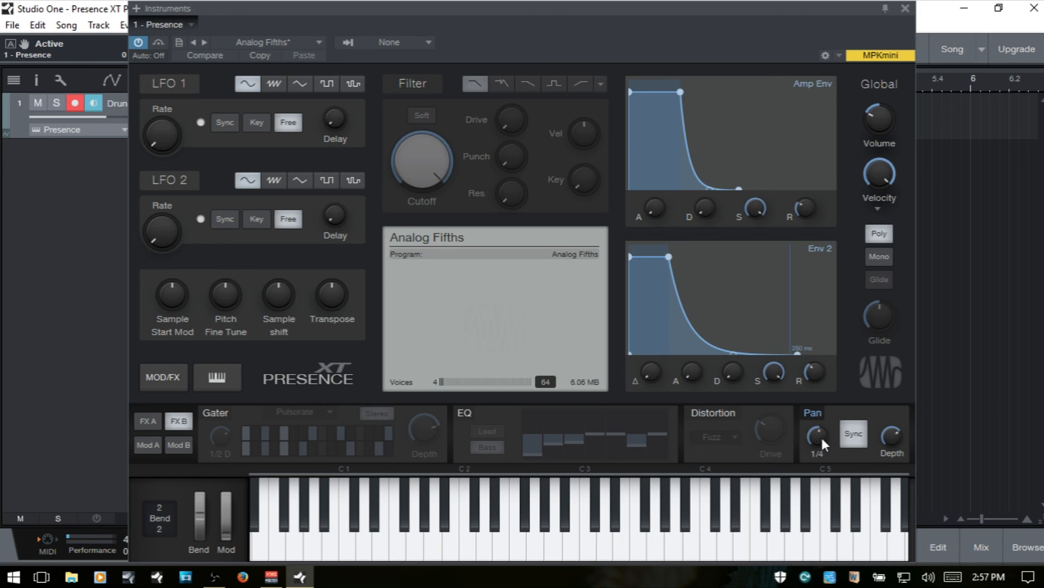
left_click_drag(821, 435, 826, 479)
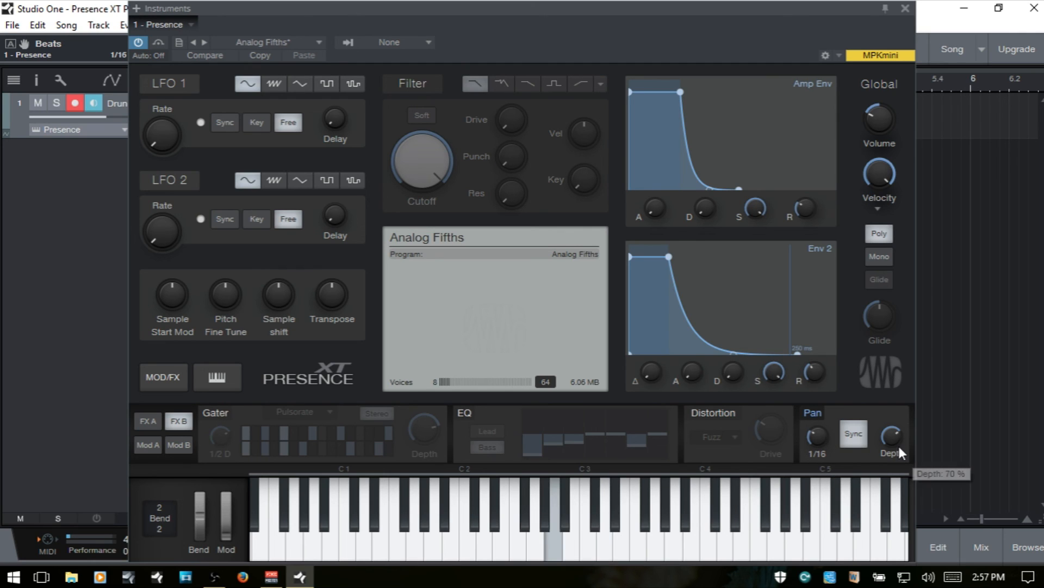
mouse_move(900, 447)
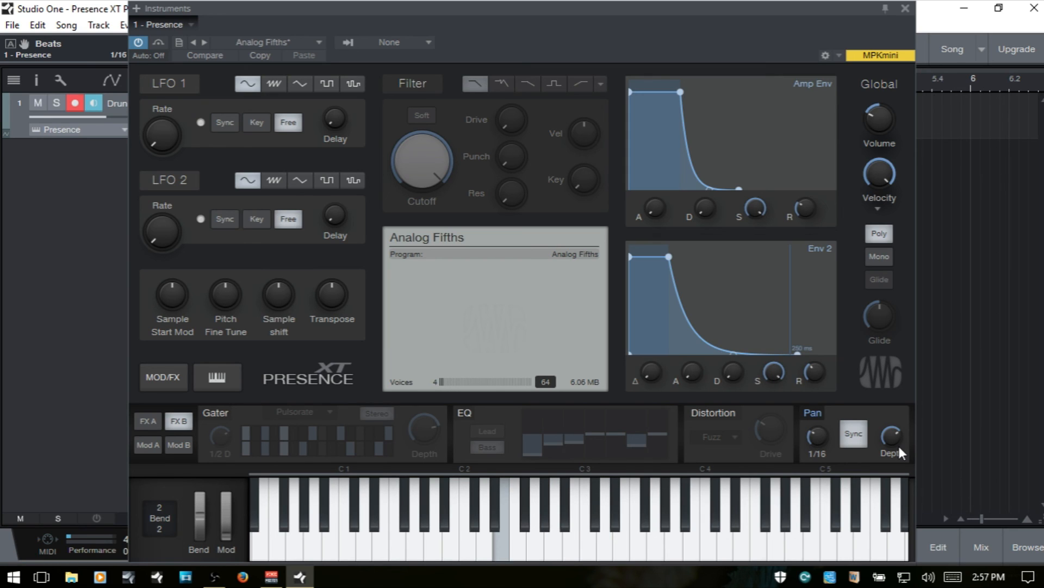
left_click_drag(899, 448, 898, 481)
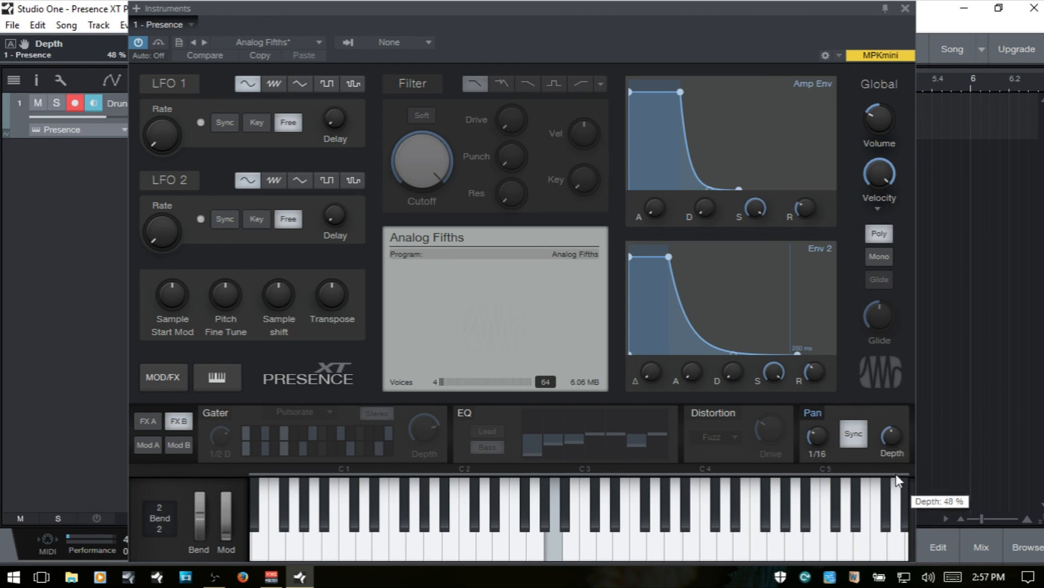
Disable the Pan's Sync and try slow and fast free-running speeds, ending at 7.24
left_click(853, 434)
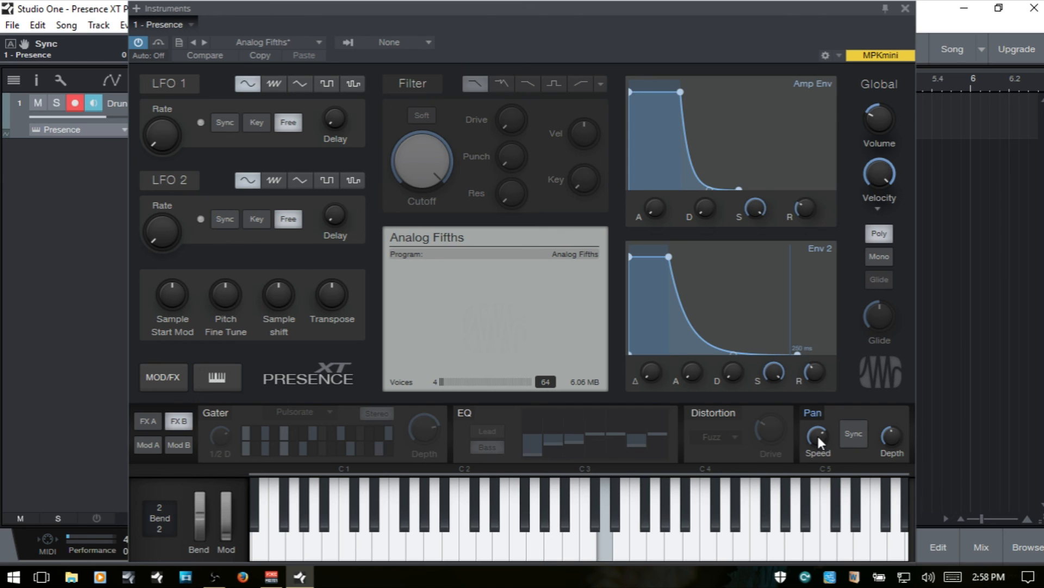
left_click_drag(818, 434, 818, 468)
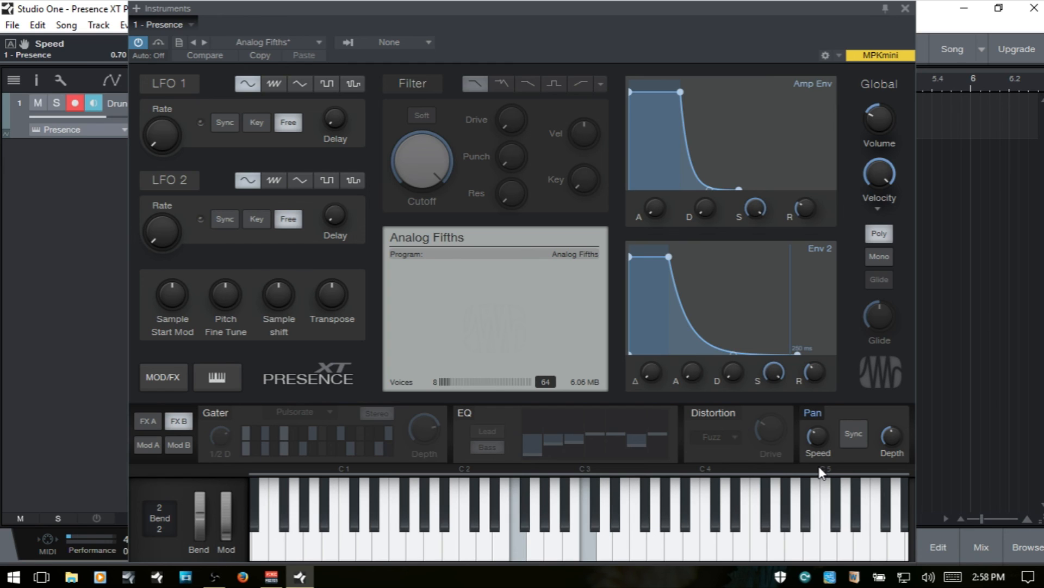
scroll(818, 438, "up", 8)
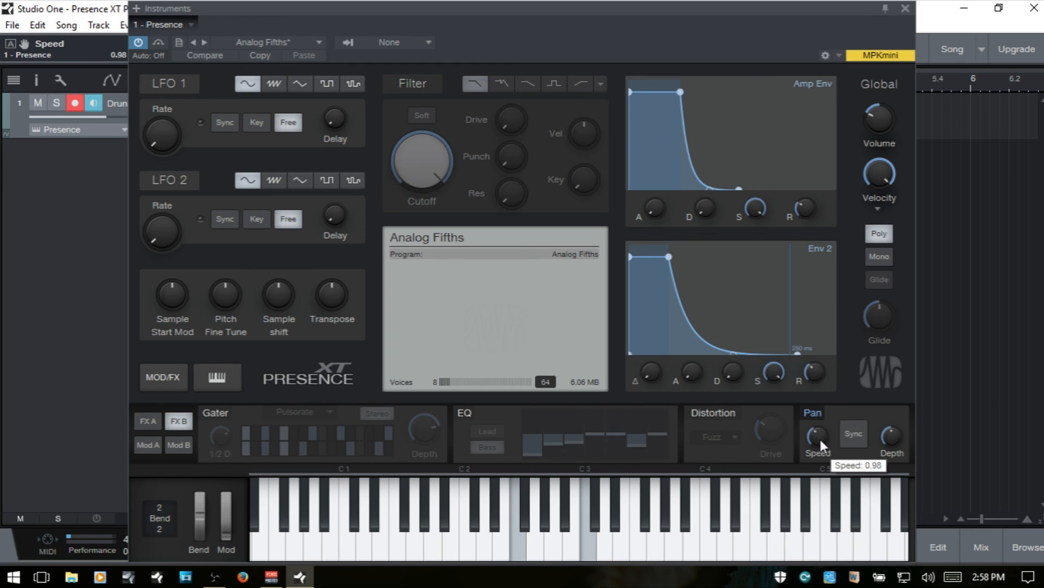
scroll(822, 438, "up", 10)
scroll(824, 441, "up", 7)
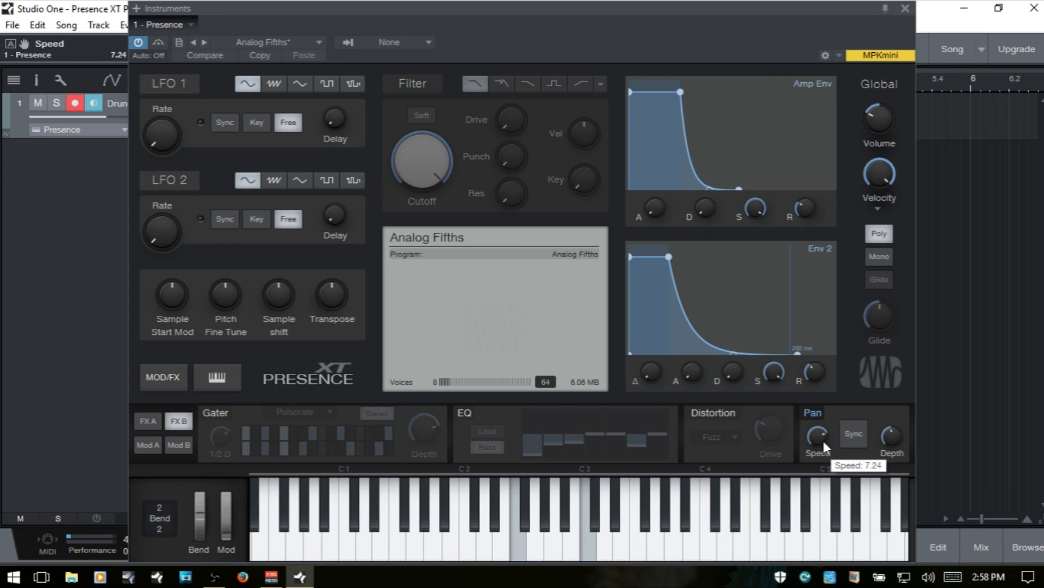